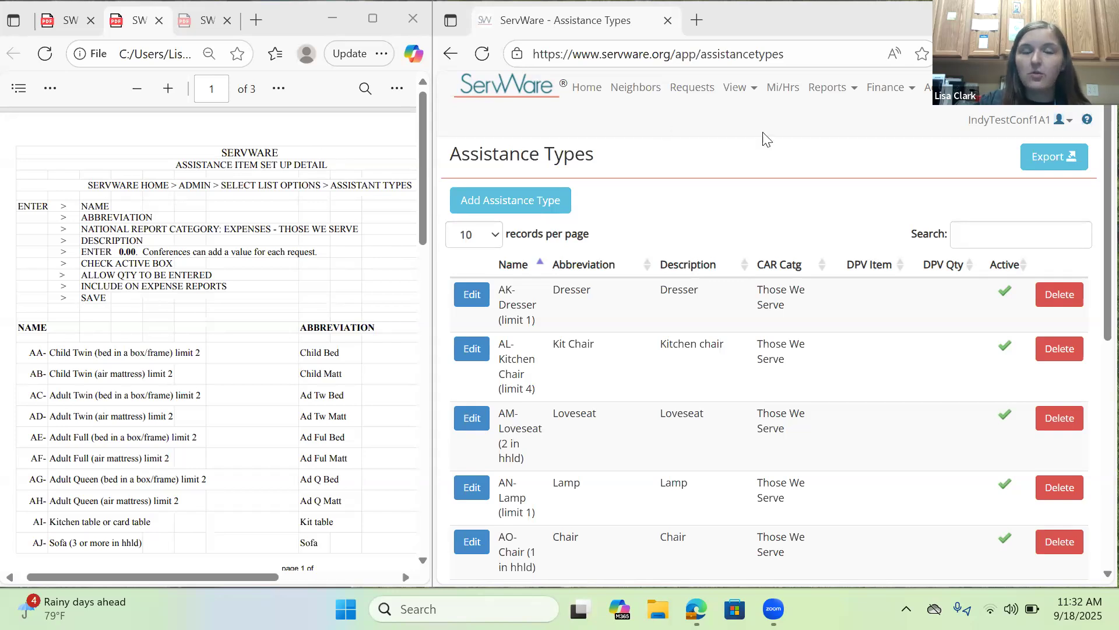
Return to the ServWare home page and open the Assistance Types selection list from the administration options.
{"action": "left_click", "coordinate": [597, 93]}
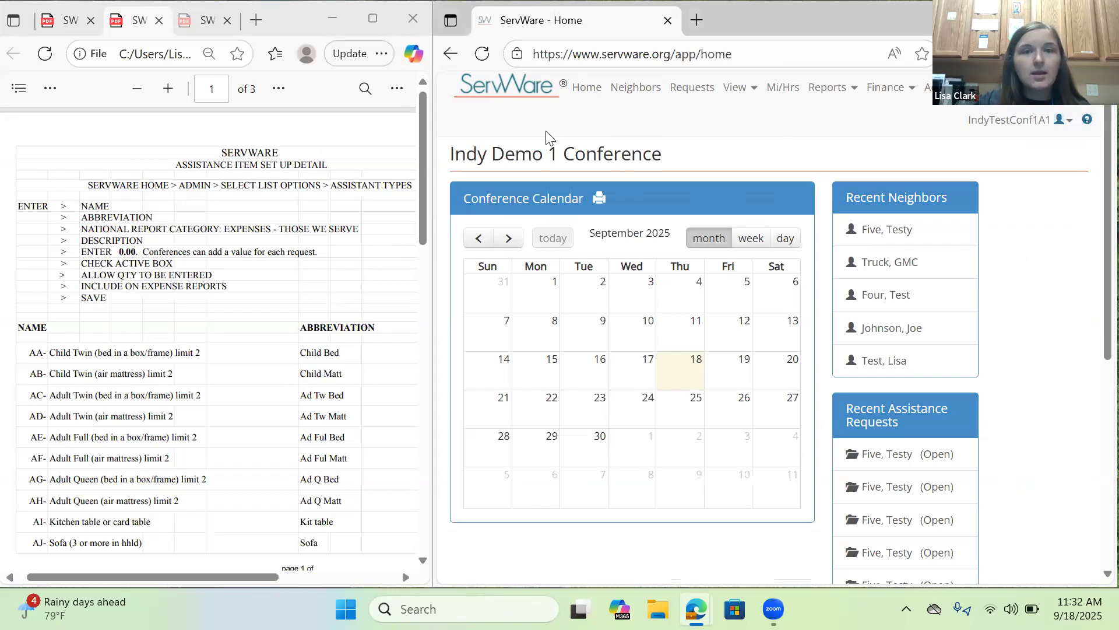
{"action": "left_click", "coordinate": [928, 87]}
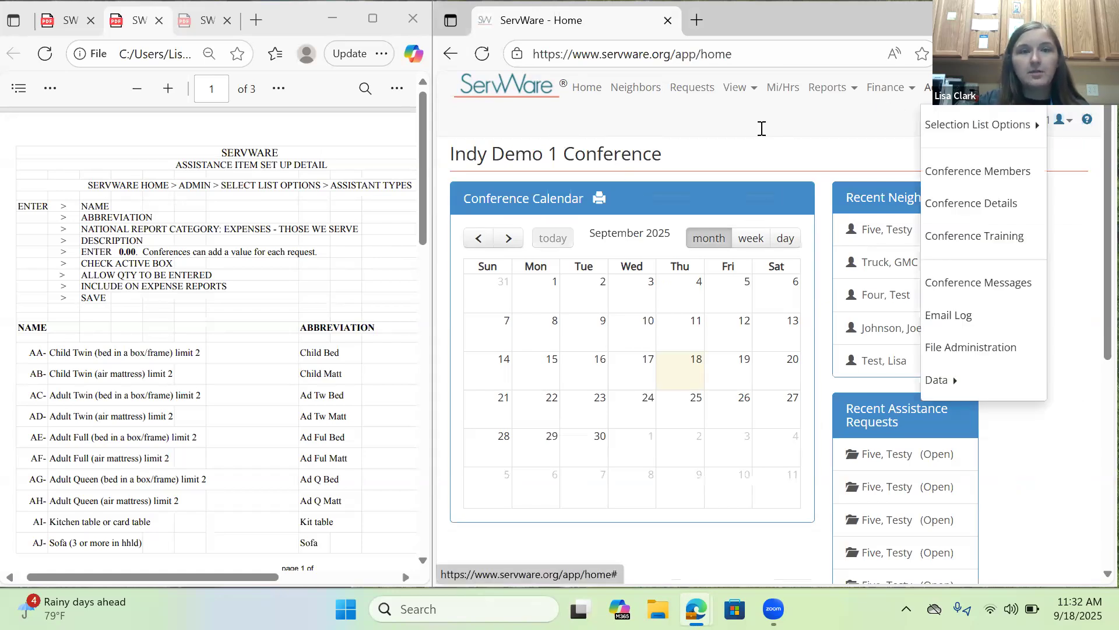
{"action": "left_click_drag", "start_coordinate": [89, 185], "coordinate": [411, 180]}
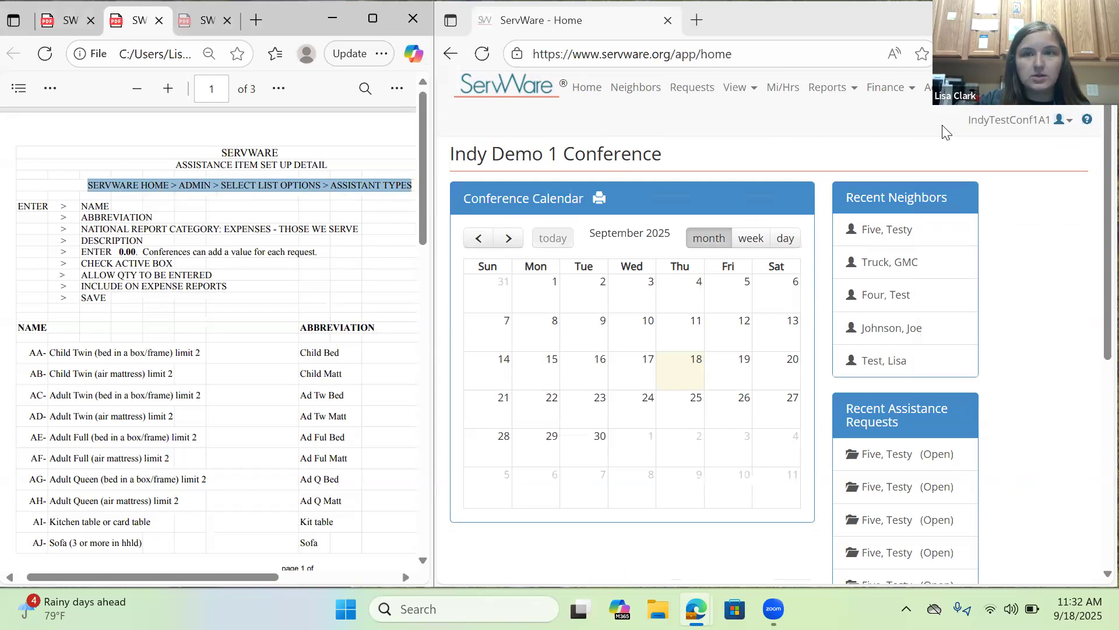
{"action": "left_click", "coordinate": [928, 88]}
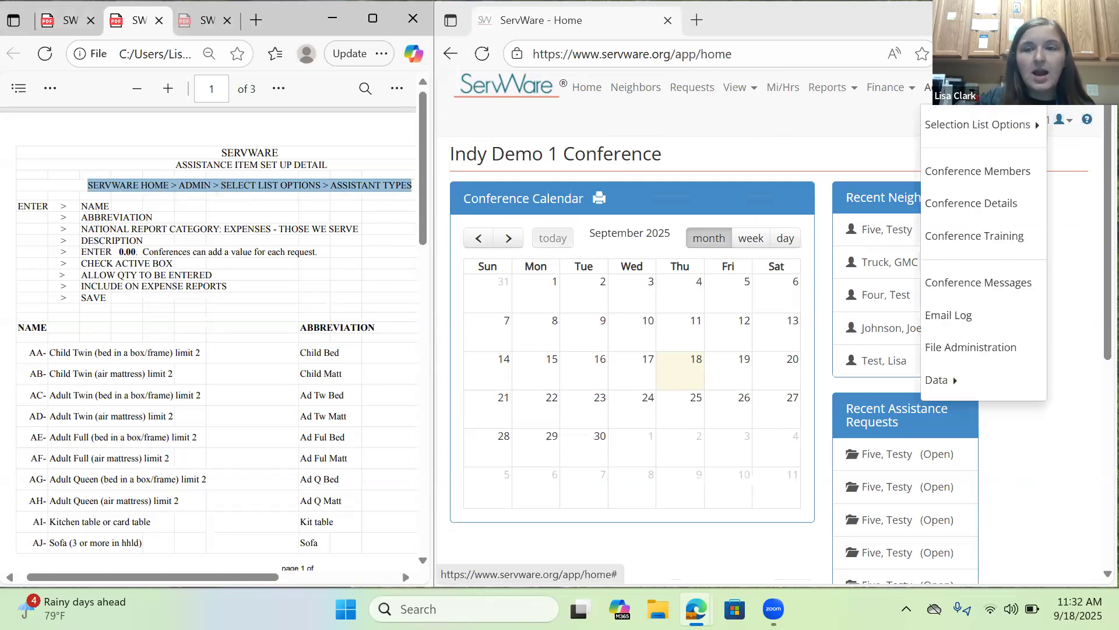
{"action": "left_click", "coordinate": [988, 129]}
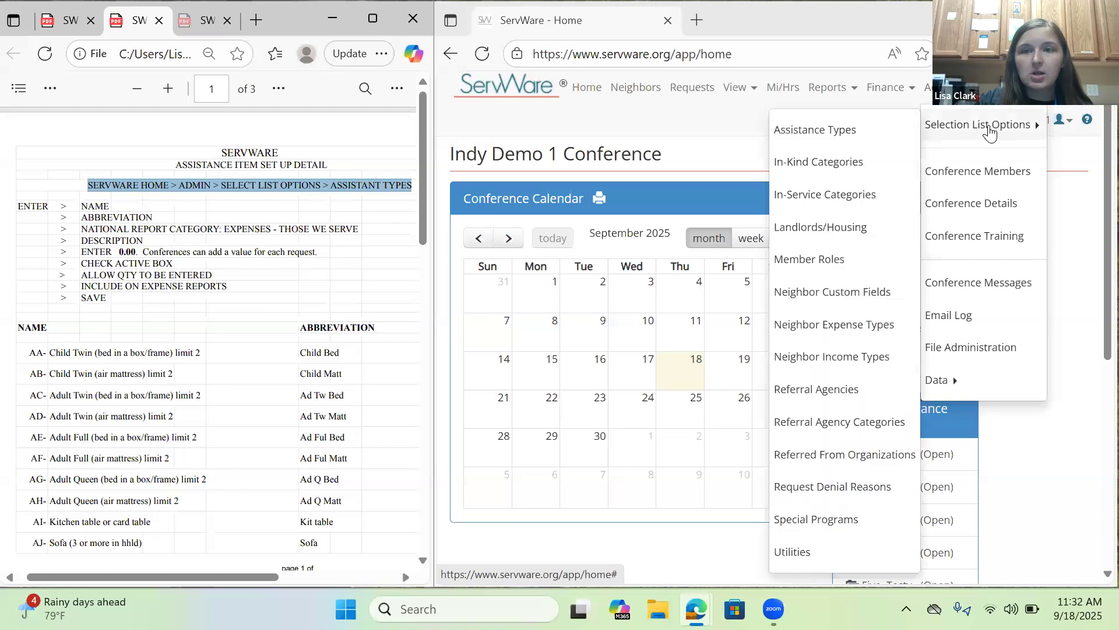
{"action": "left_click", "coordinate": [857, 131]}
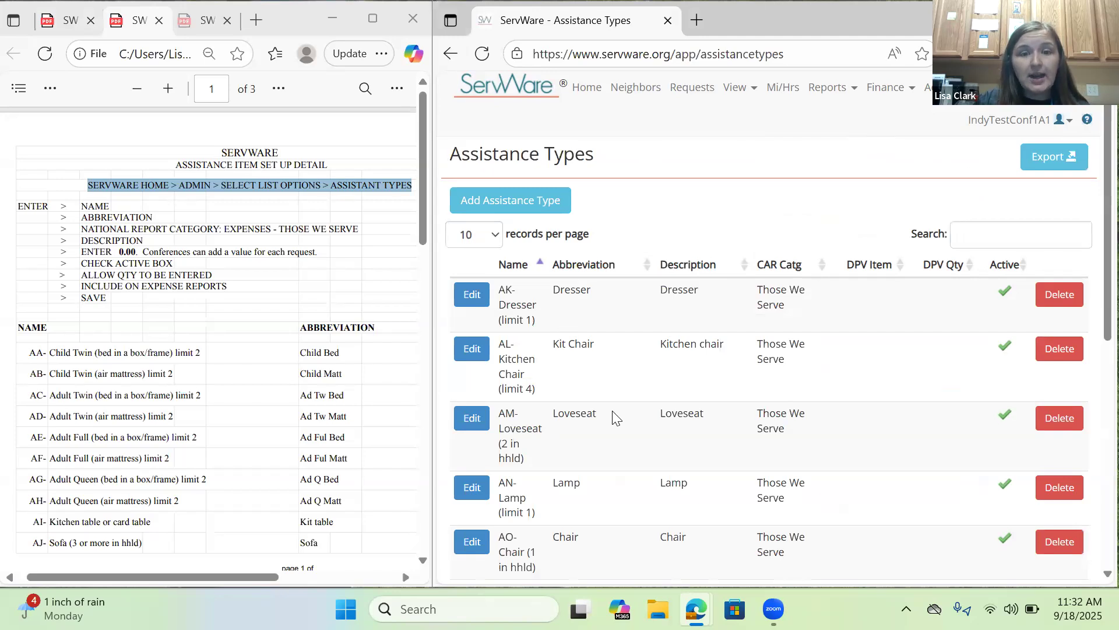
Review the first page of existing assistance types and compare them with the item names and abbreviations in the setup PDF.
{"action": "scroll", "coordinate": [824, 365], "scroll_direction": "down", "scroll_amount": 10}
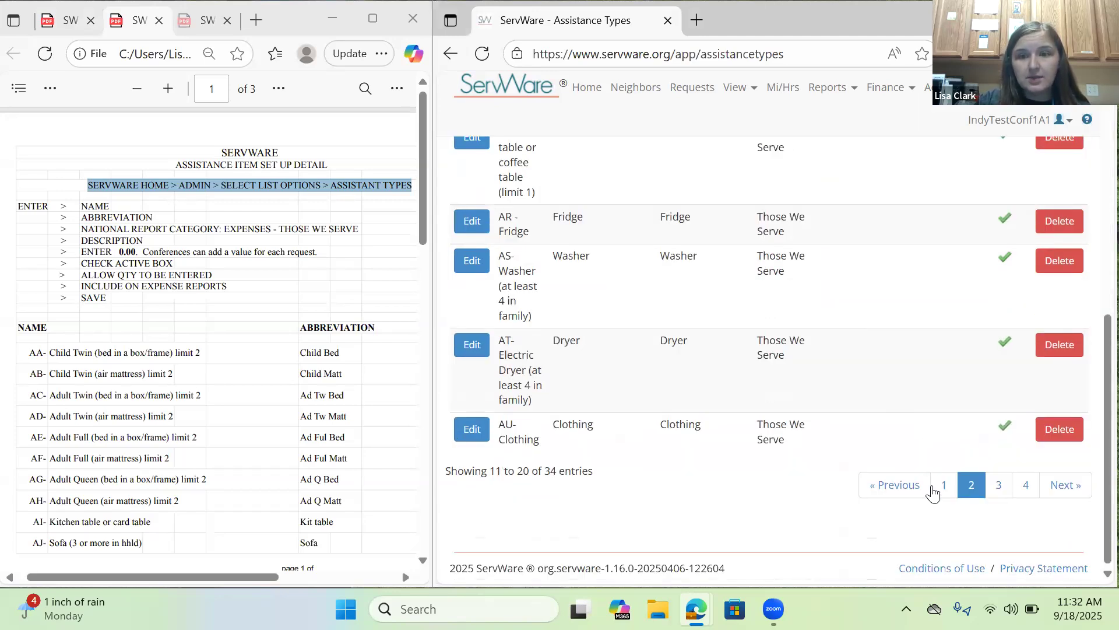
{"action": "left_click", "coordinate": [936, 487]}
{"action": "scroll", "coordinate": [752, 298], "scroll_direction": "up", "scroll_amount": 10}
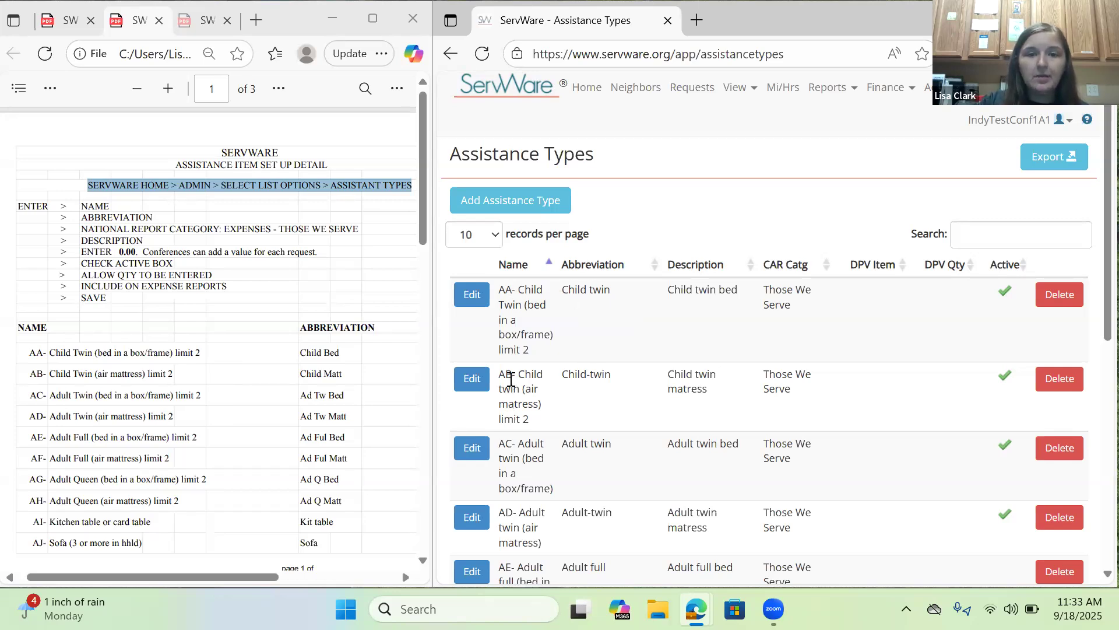
{"action": "scroll", "coordinate": [574, 300], "scroll_direction": "down", "scroll_amount": 5}
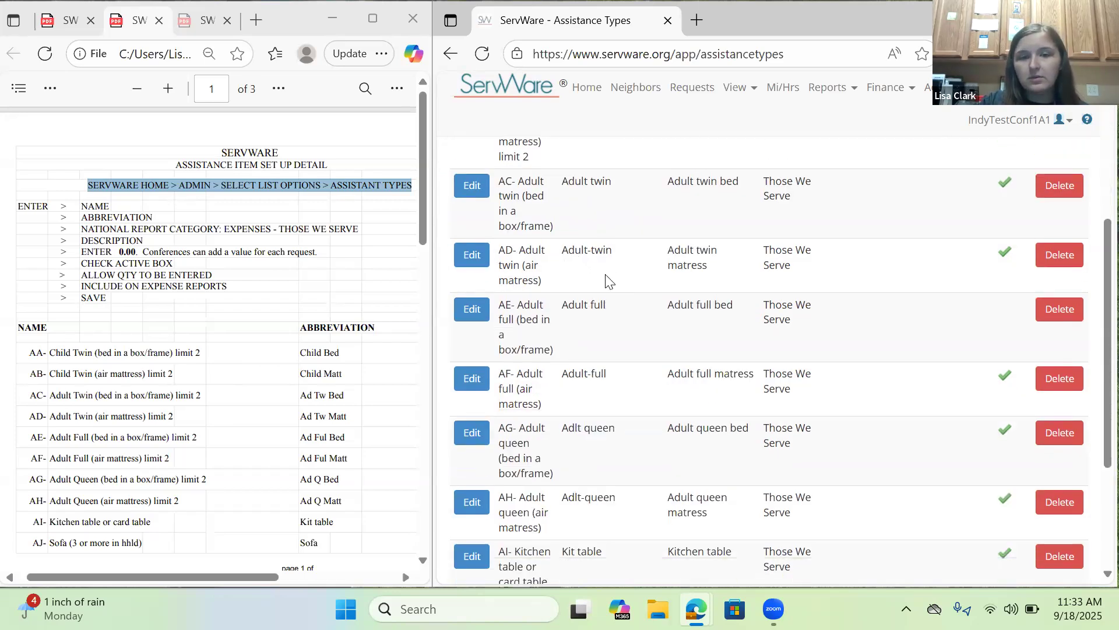
{"action": "scroll", "coordinate": [594, 249], "scroll_direction": "down", "scroll_amount": 3}
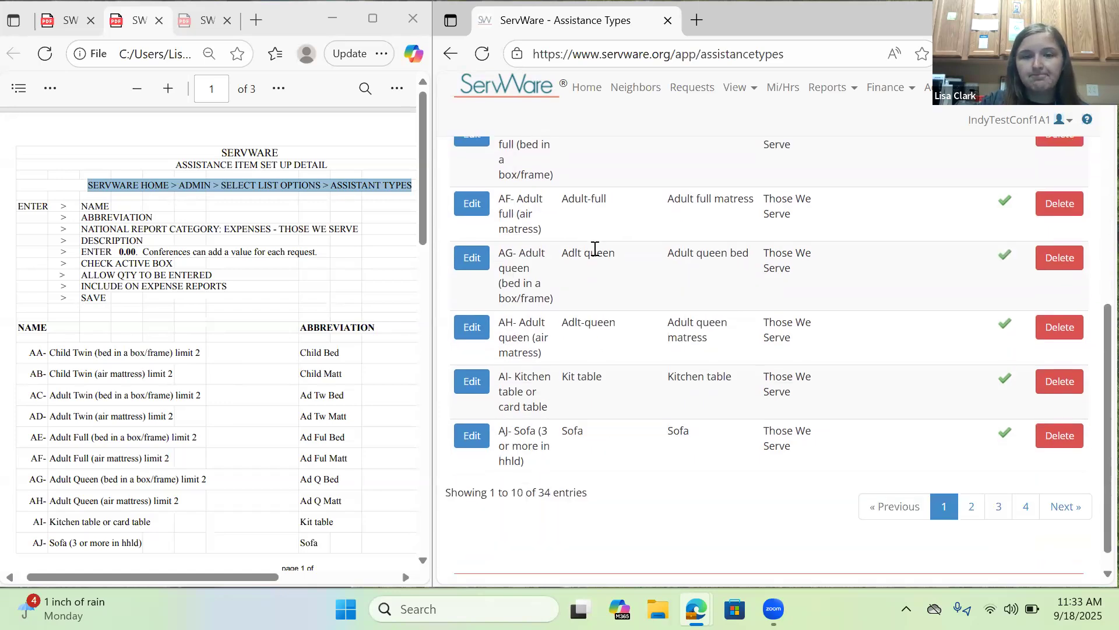
{"action": "scroll", "coordinate": [601, 252], "scroll_direction": "up", "scroll_amount": 8}
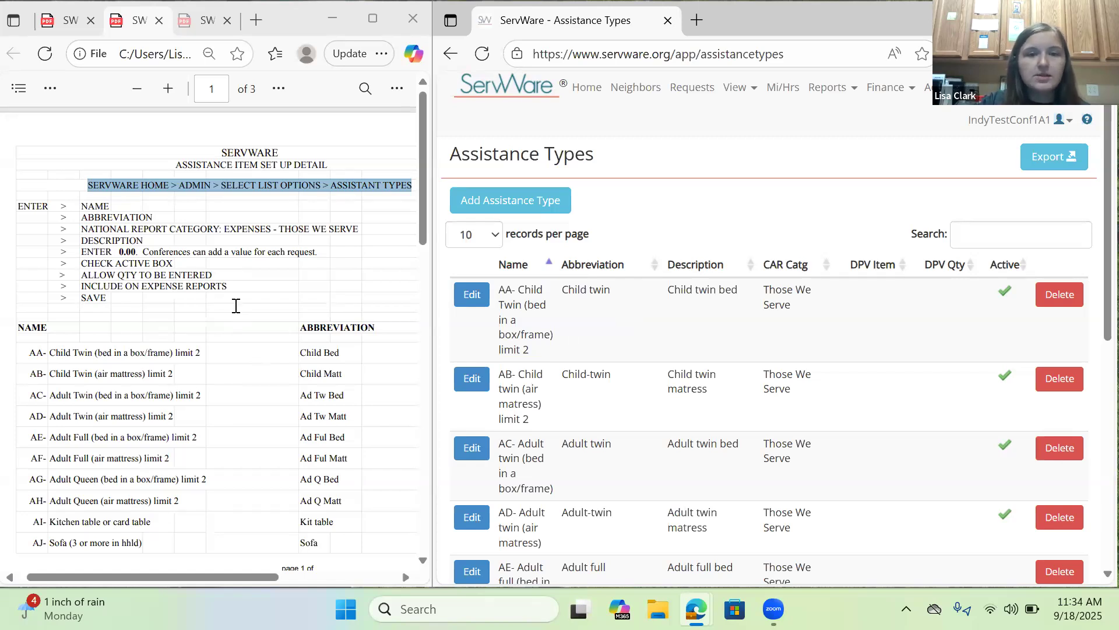
{"action": "scroll", "coordinate": [260, 356], "scroll_direction": "down", "scroll_amount": 3}
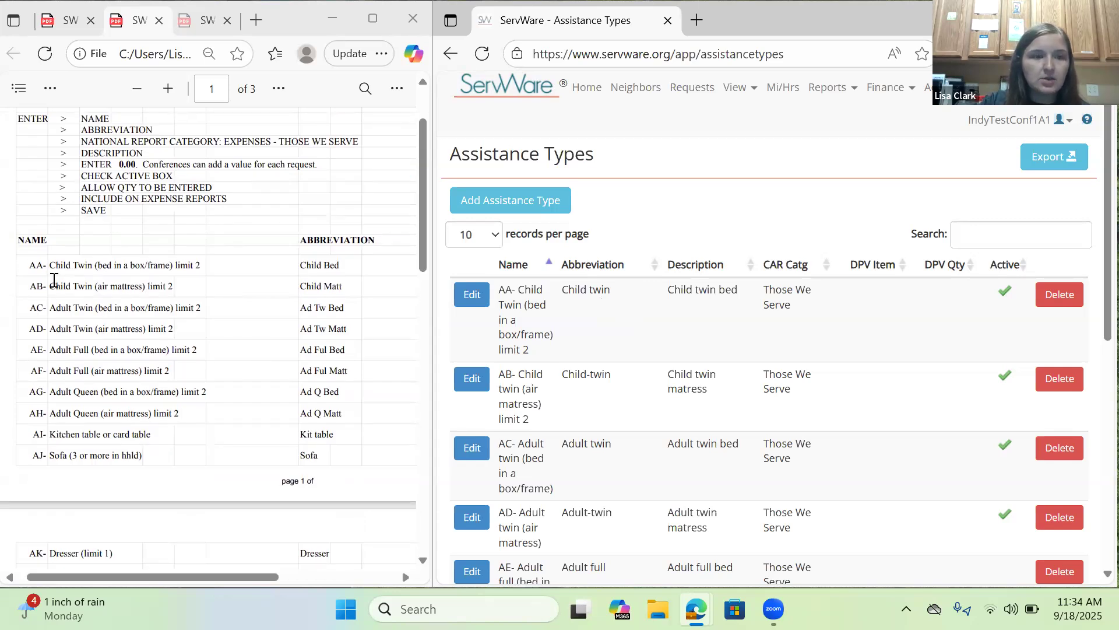
{"action": "scroll", "coordinate": [54, 281], "scroll_direction": "down", "scroll_amount": 8}
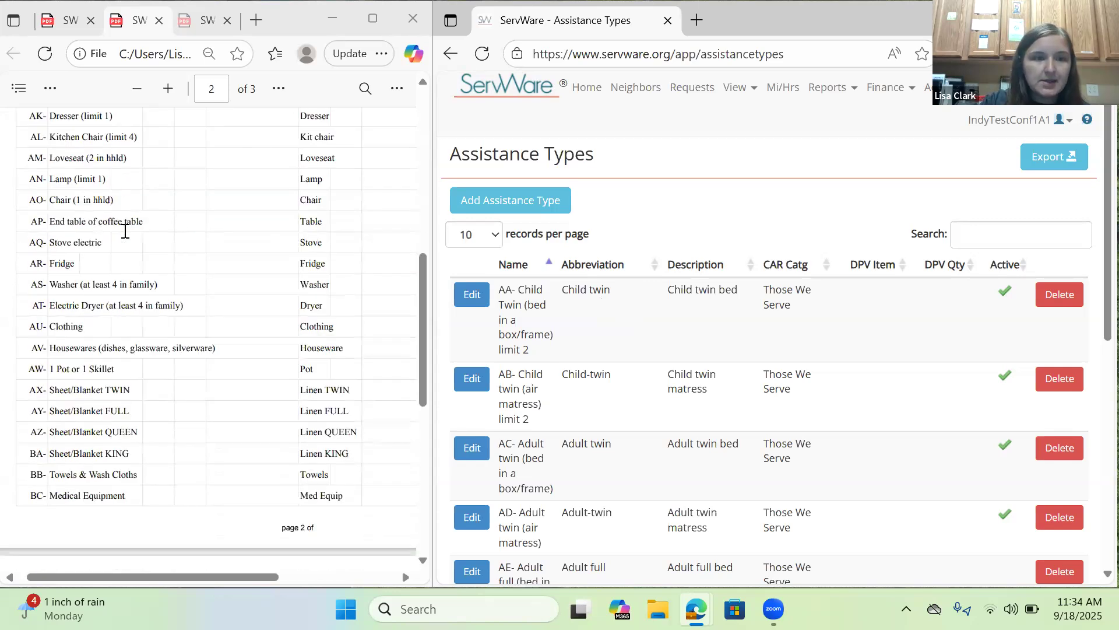
{"action": "scroll", "coordinate": [125, 231], "scroll_direction": "down", "scroll_amount": 6}
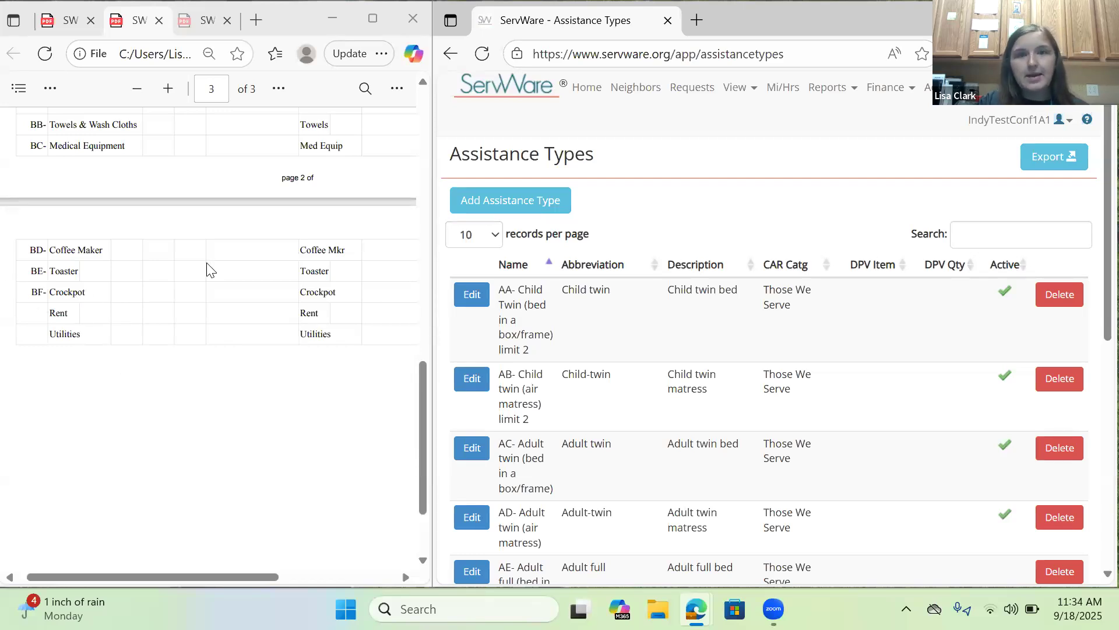
{"action": "scroll", "coordinate": [208, 269], "scroll_direction": "up", "scroll_amount": 14}
{"action": "scroll", "coordinate": [207, 273], "scroll_direction": "up", "scroll_amount": 3}
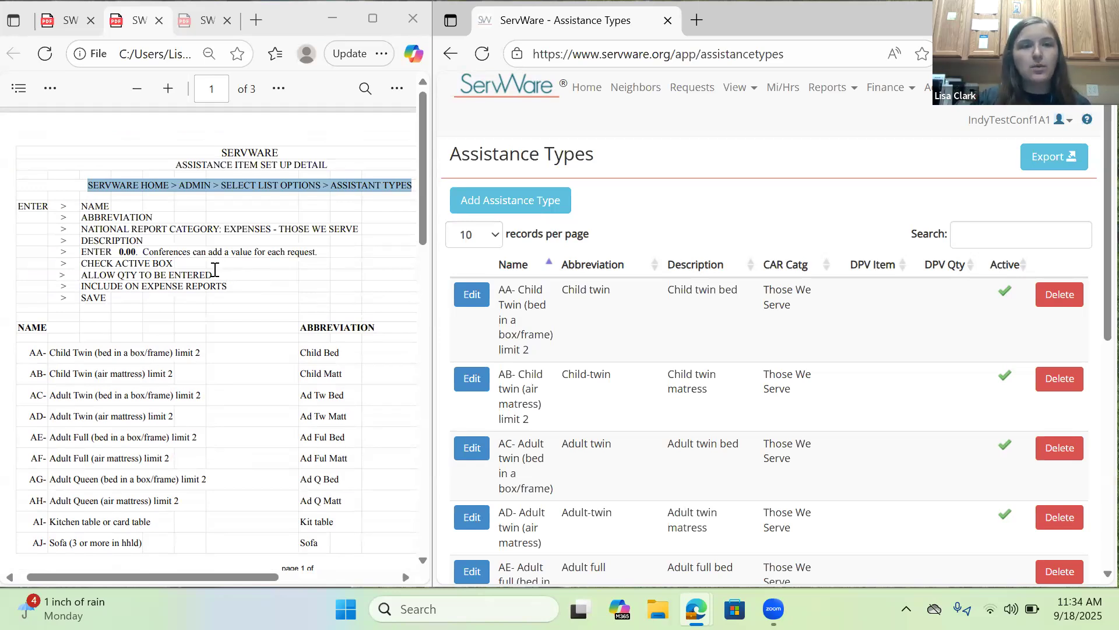
{"action": "left_click", "coordinate": [214, 270]}
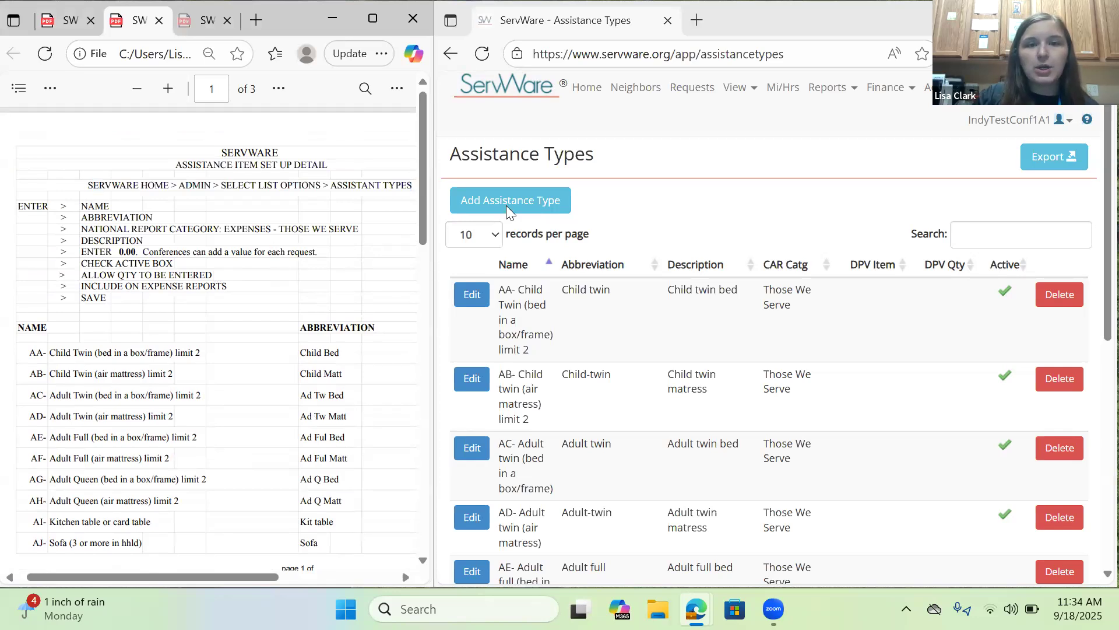
Start a new assistance type and name it "AQ-Stove Electric", following the item list in the setup PDF.
{"action": "left_click", "coordinate": [539, 203]}
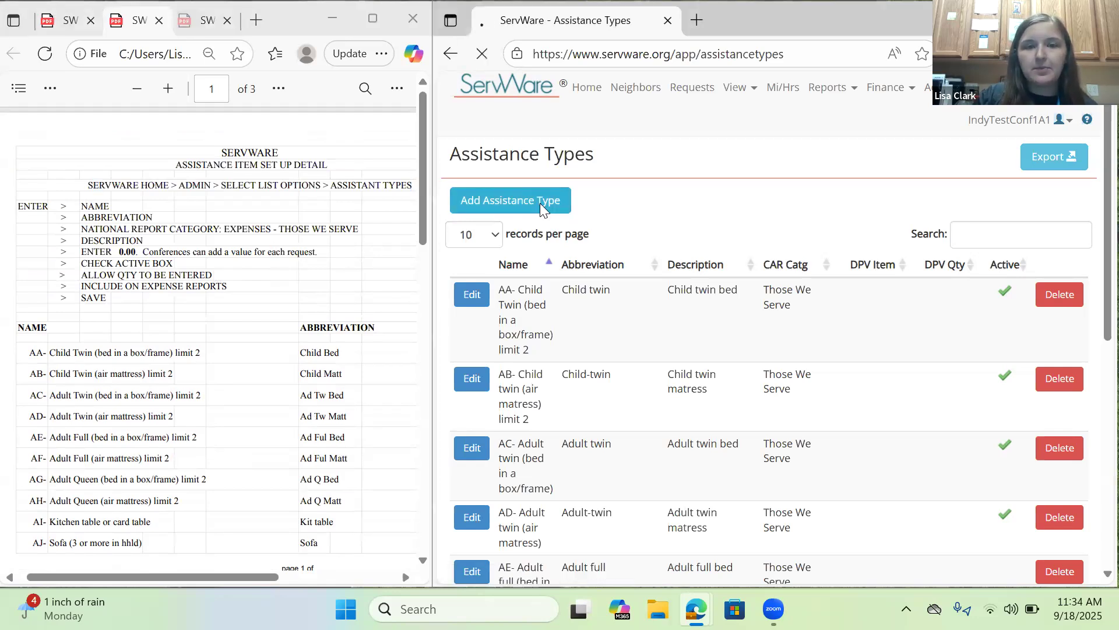
{"action": "left_click", "coordinate": [656, 205]}
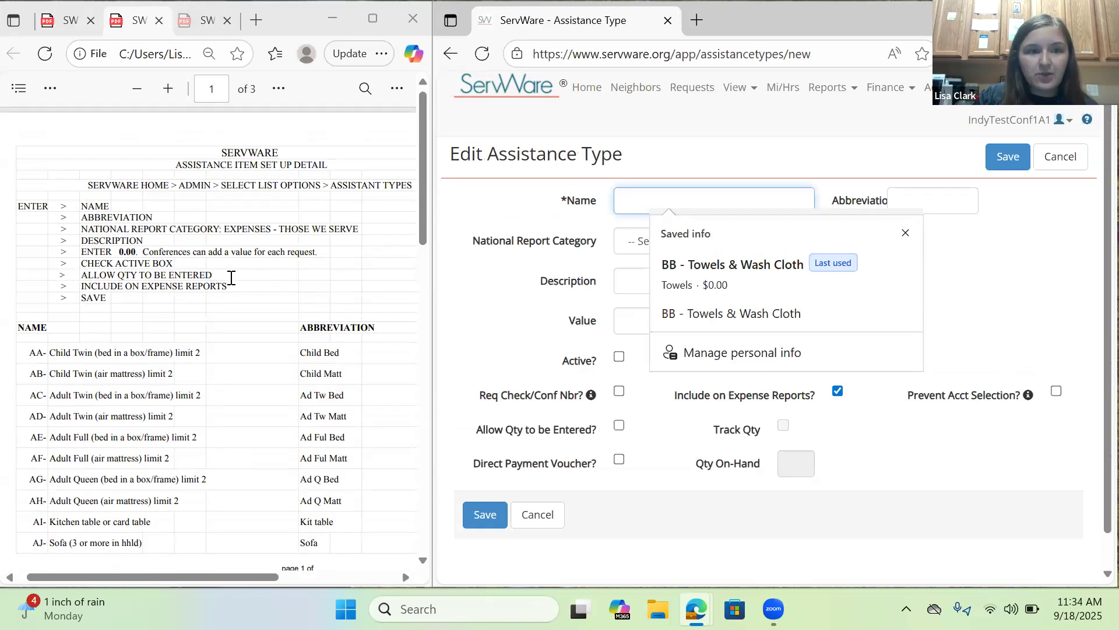
{"action": "scroll", "coordinate": [239, 283], "scroll_direction": "down", "scroll_amount": 3}
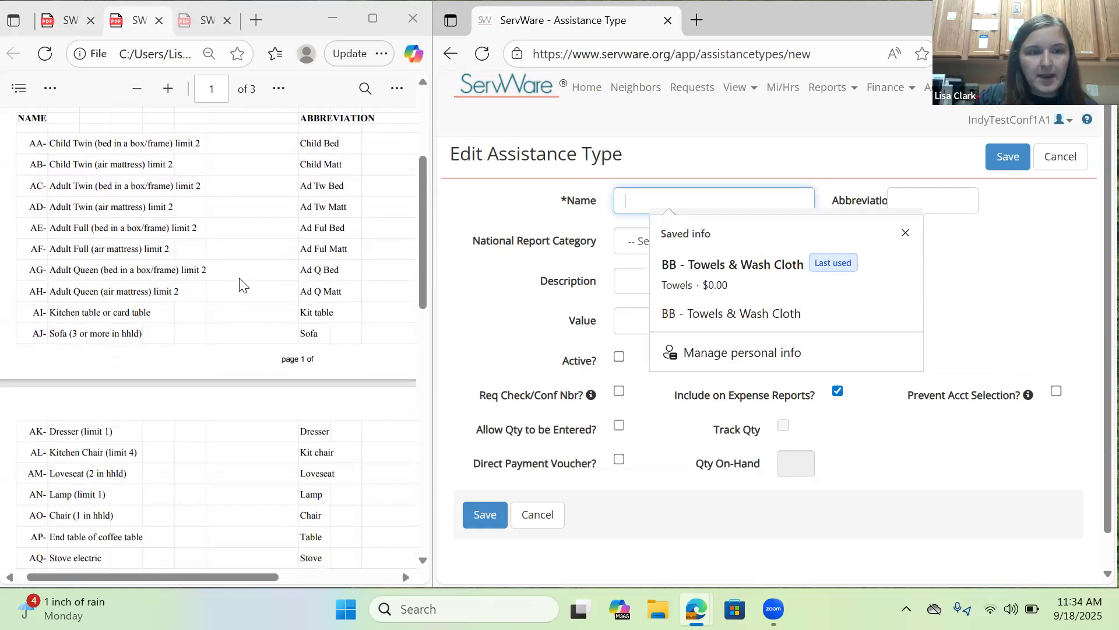
{"action": "scroll", "coordinate": [239, 283], "scroll_direction": "down", "scroll_amount": 3}
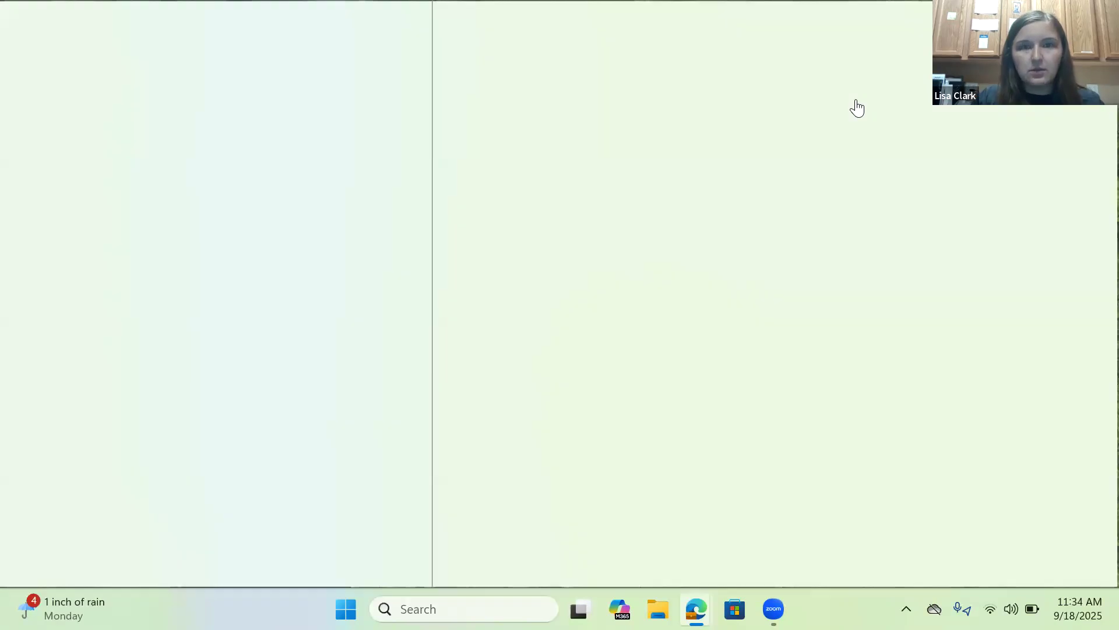
{"action": "type", "text": "A"}
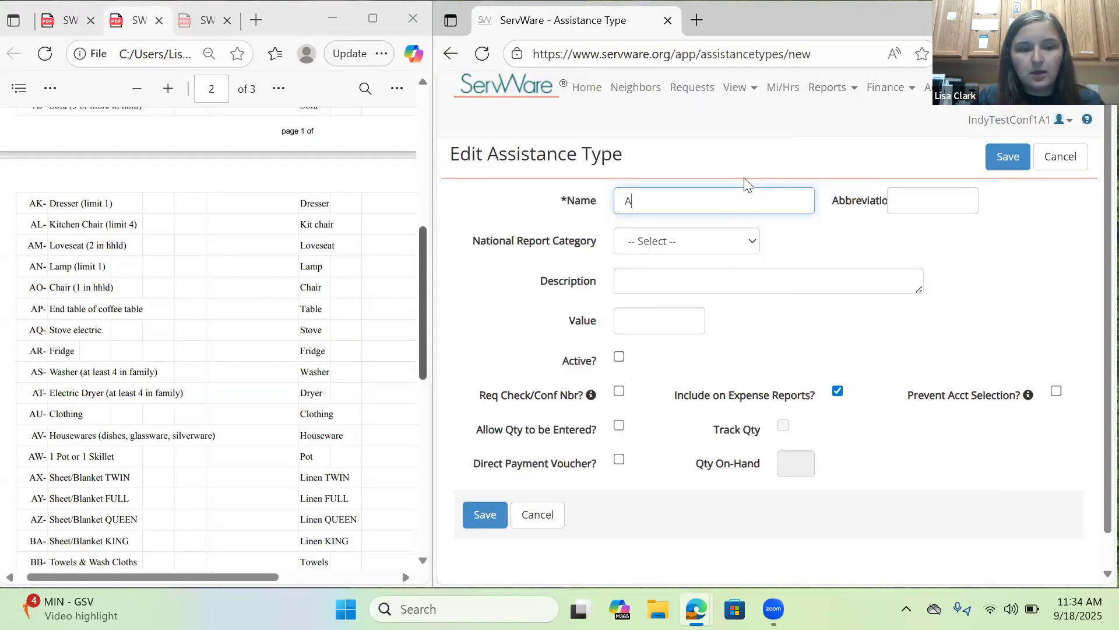
{"action": "type", "text": "Q"}
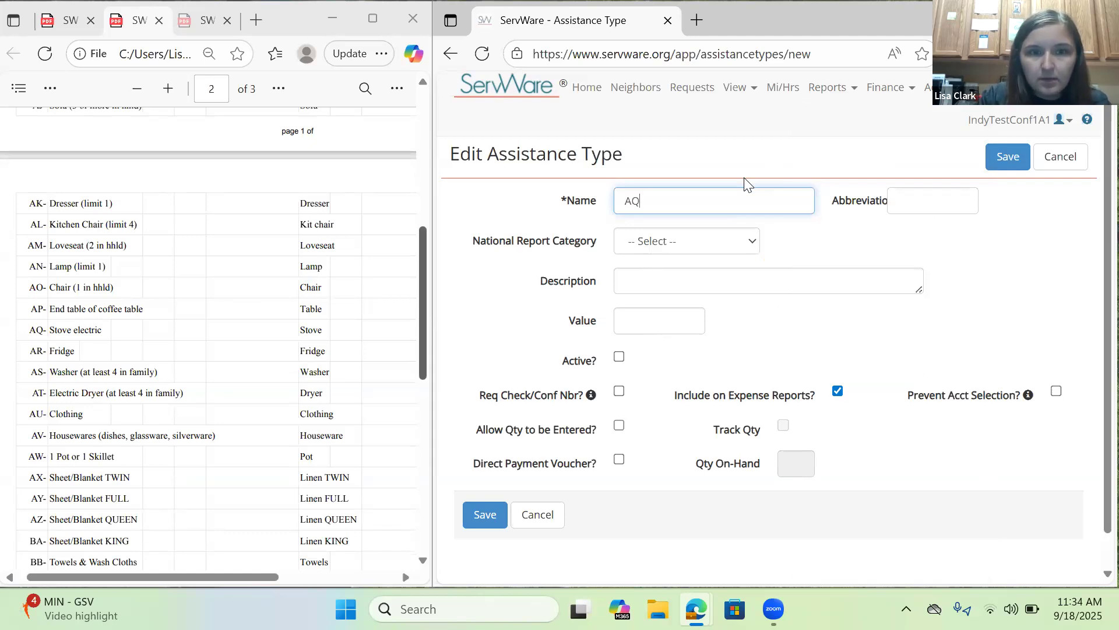
{"action": "type", "text": "-Stove Elect"}
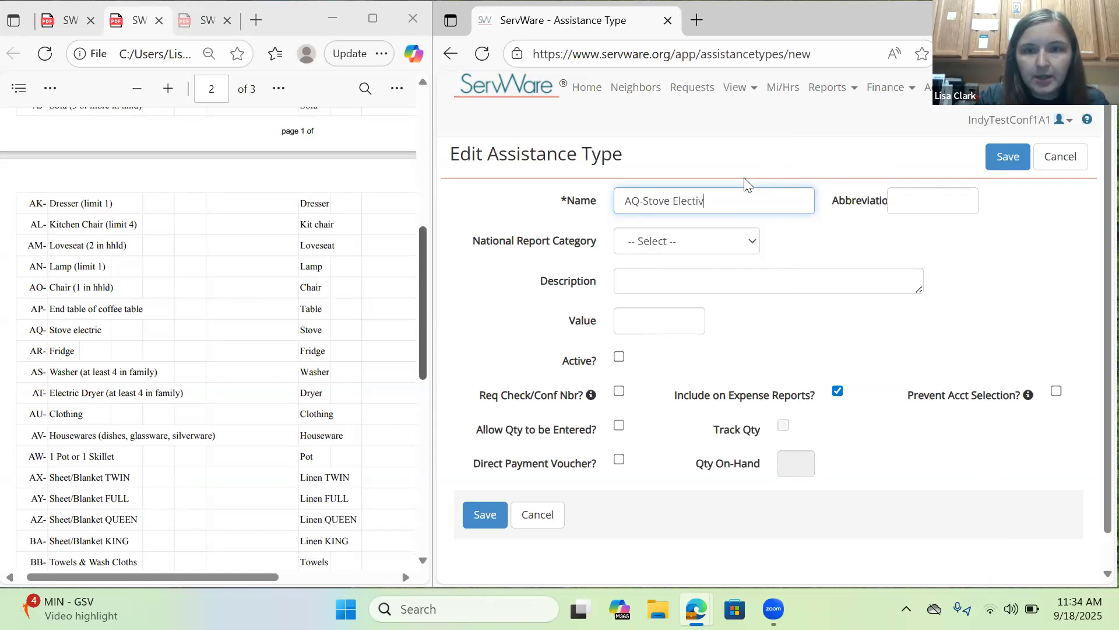
{"action": "type", "text": "r"}
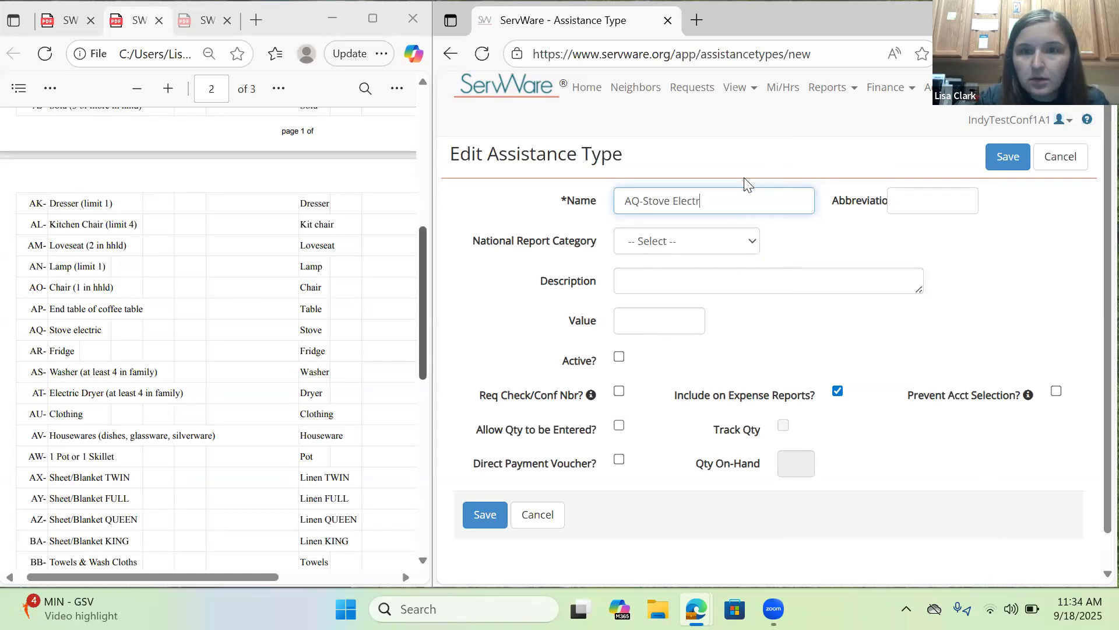
{"action": "type", "text": "ic"}
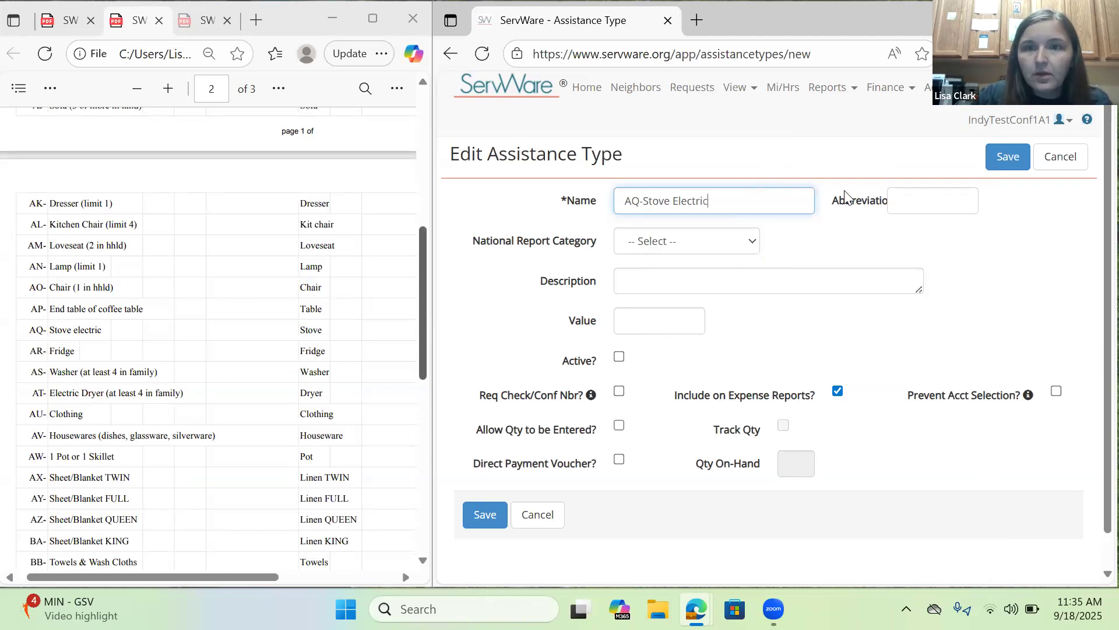
Look up the AQ item's abbreviation in the setup PDF and enter "Stove" as the assistance type's abbreviation.
{"action": "scroll", "coordinate": [313, 356], "scroll_direction": "up", "scroll_amount": 10}
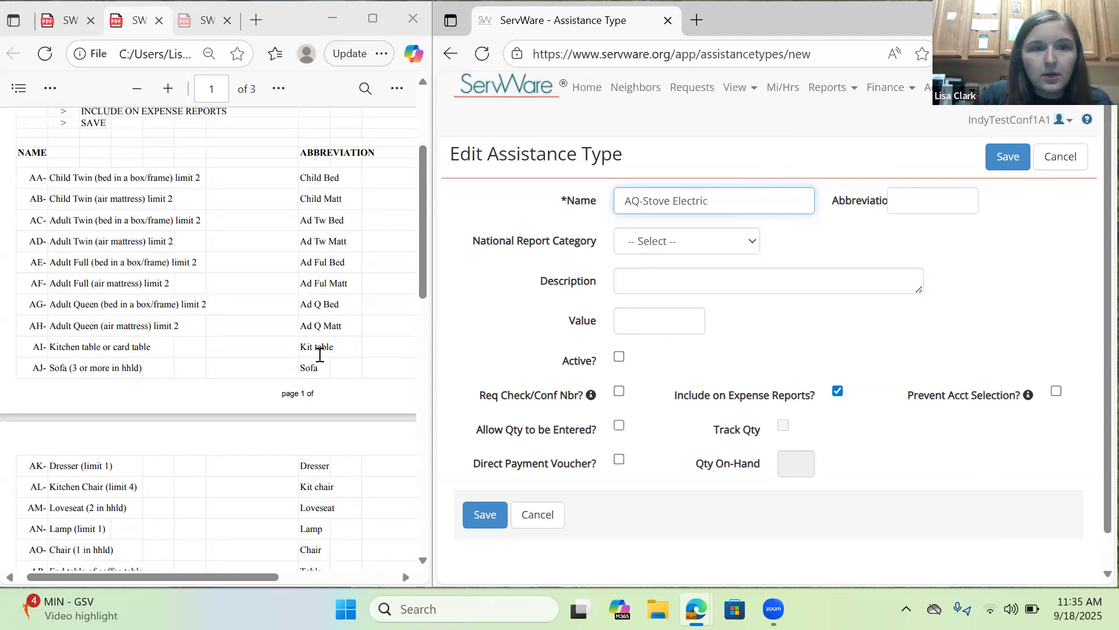
{"action": "left_click_drag", "start_coordinate": [299, 328], "coordinate": [388, 323]}
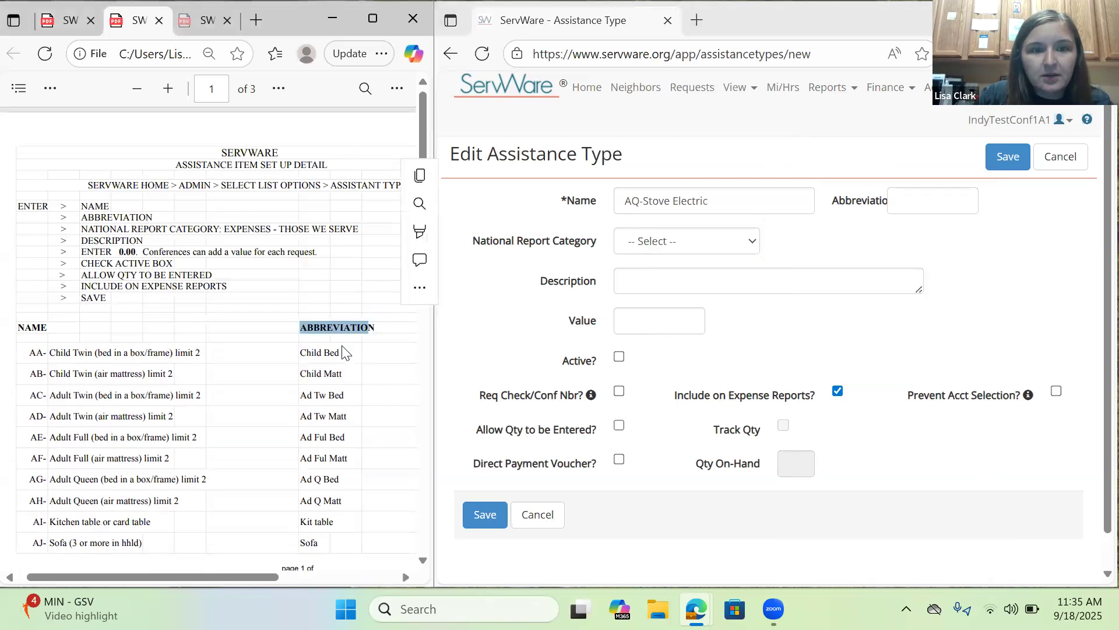
{"action": "scroll", "coordinate": [346, 350], "scroll_direction": "down", "scroll_amount": 10}
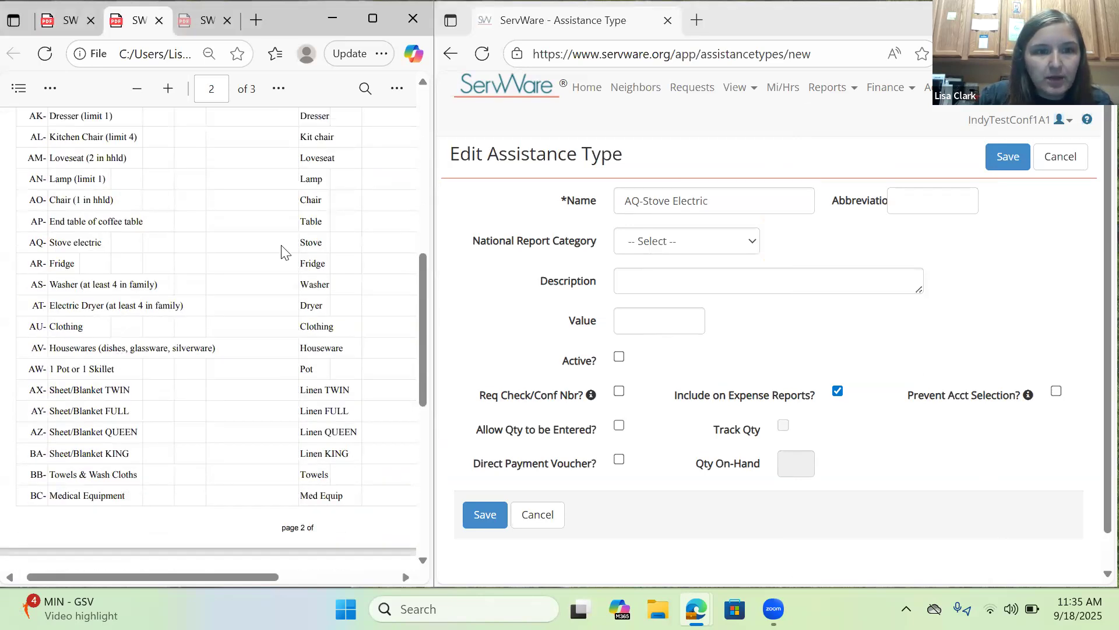
{"action": "double_click", "coordinate": [309, 244]}
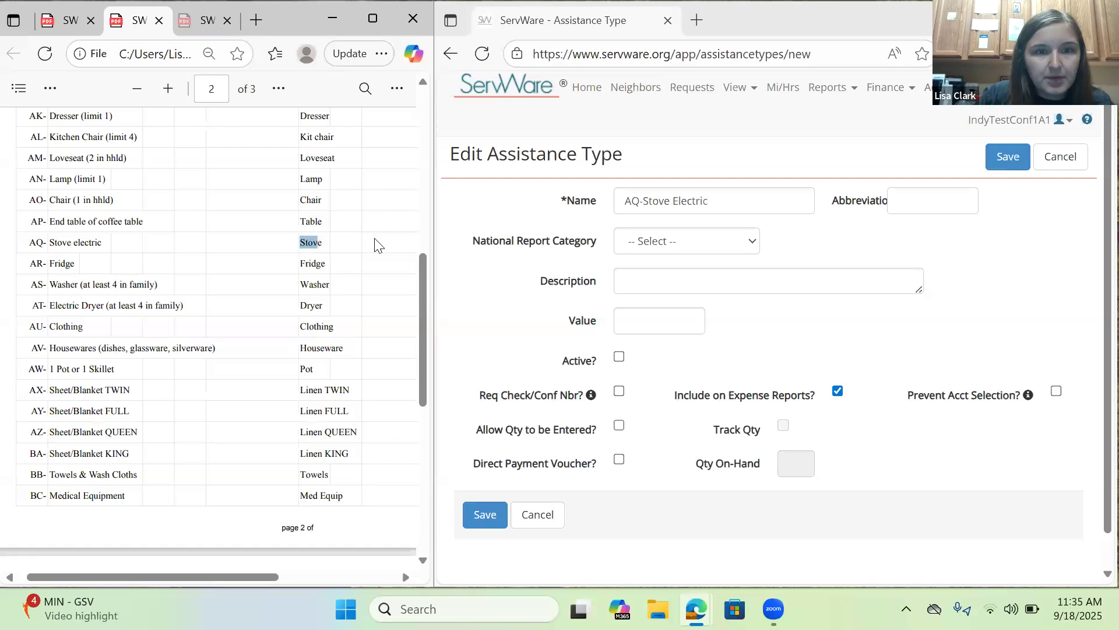
{"action": "left_click", "coordinate": [925, 207]}
{"action": "type", "text": "tove"}
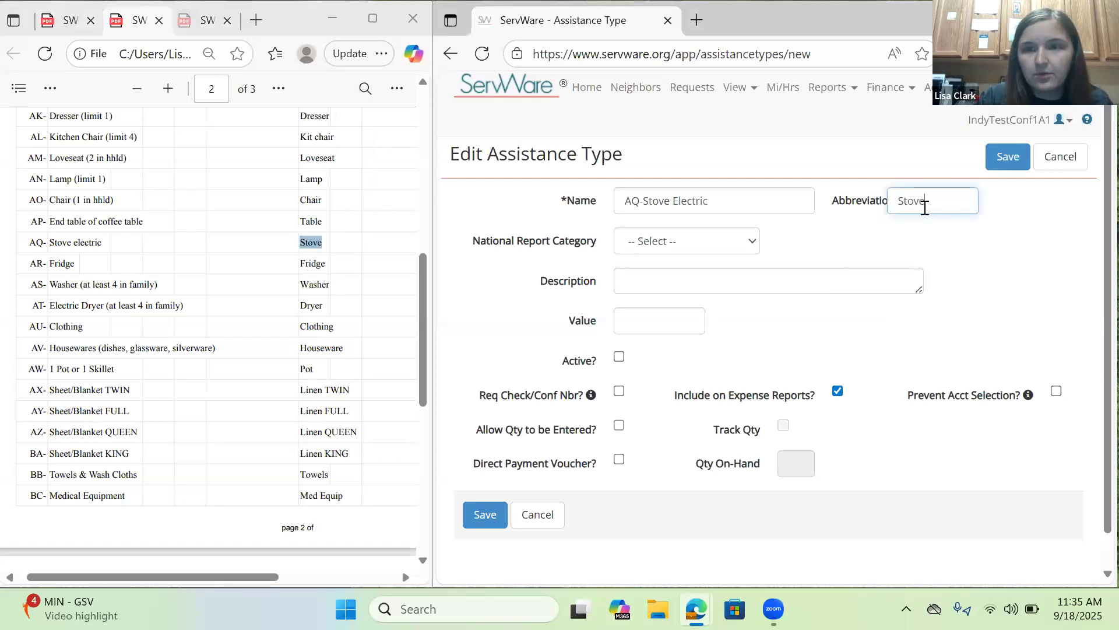
{"action": "left_click", "coordinate": [833, 245]}
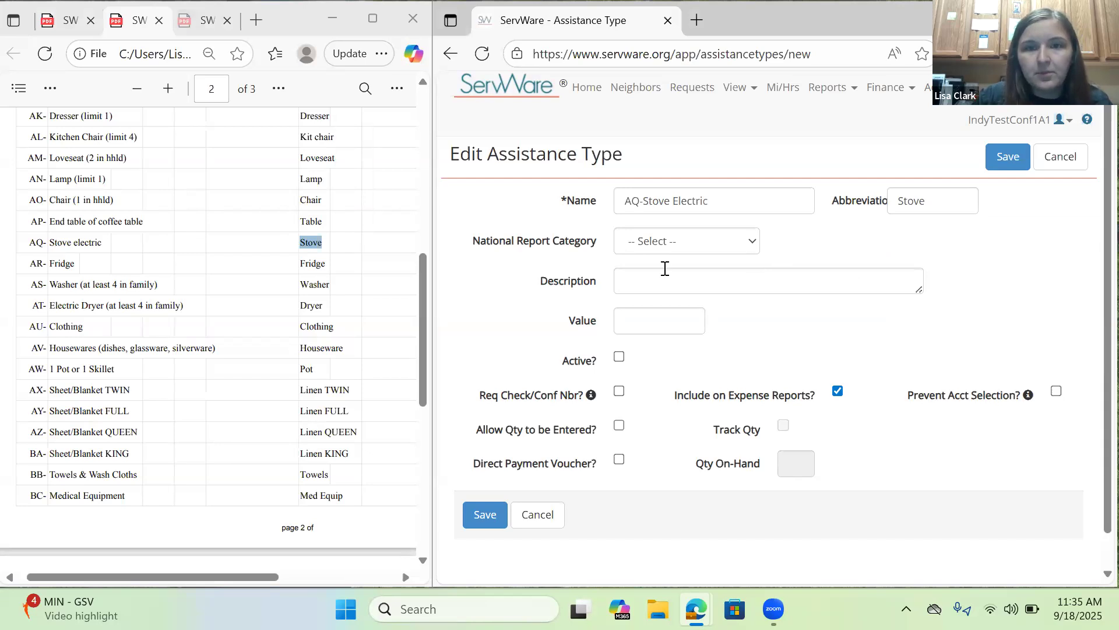
Set the new assistance type's national report category to "Expenses - Those We Serve", as the setup PDF instructs.
{"action": "scroll", "coordinate": [313, 279], "scroll_direction": "up", "scroll_amount": 10}
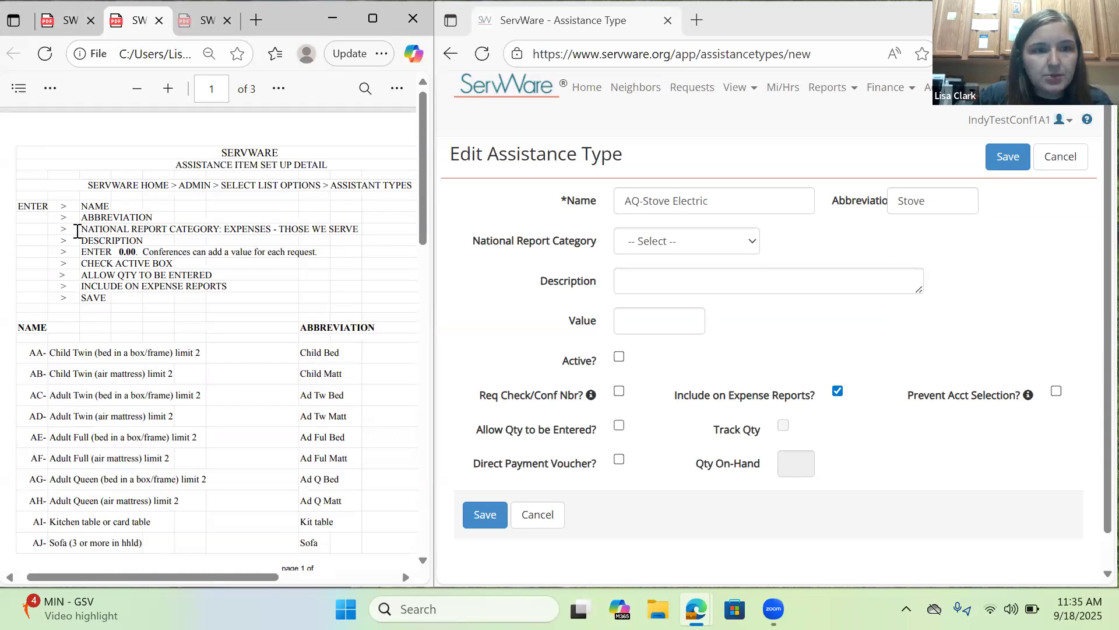
{"action": "left_click", "coordinate": [705, 244]}
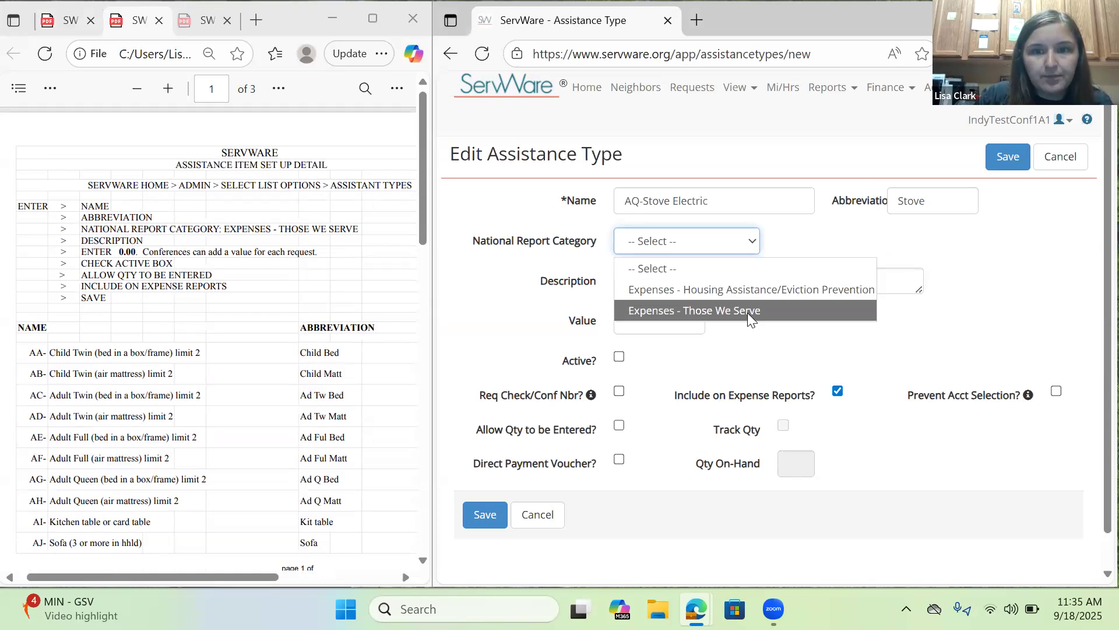
{"action": "left_click", "coordinate": [747, 313]}
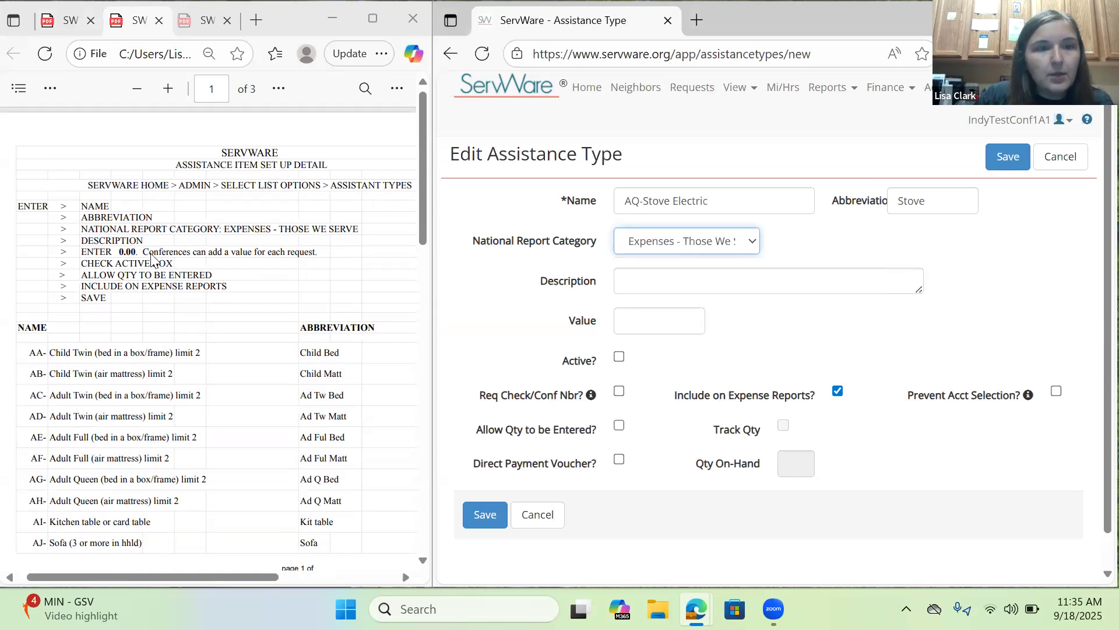
Look up the AQ item's description in the setup PDF and enter "Stove" as the assistance type's description.
{"action": "scroll", "coordinate": [227, 381], "scroll_direction": "down", "scroll_amount": 8}
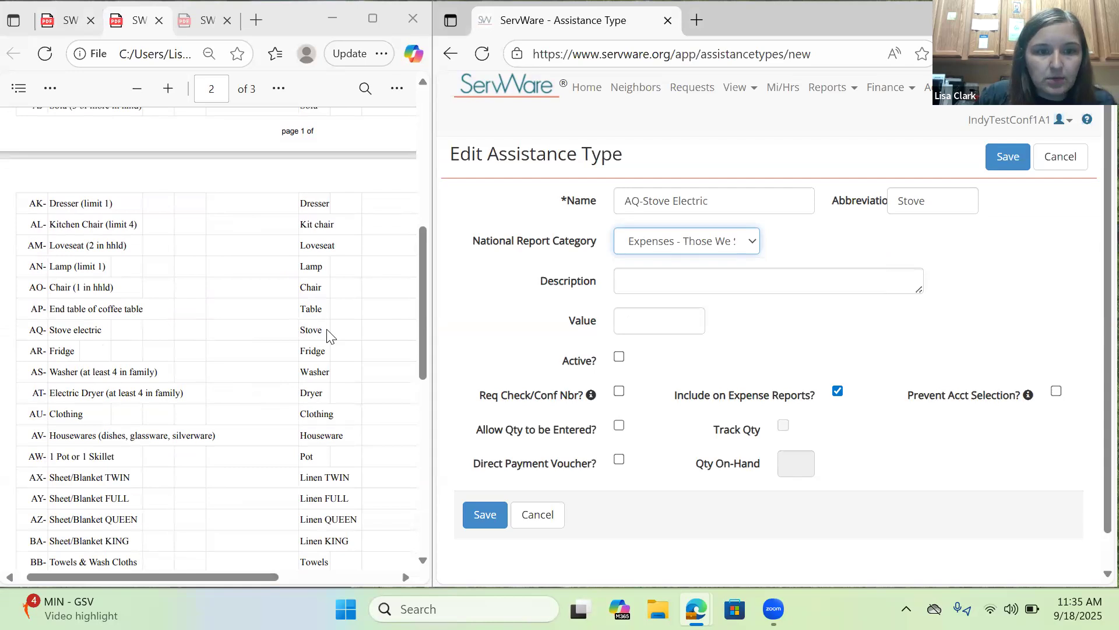
{"action": "left_click_drag", "start_coordinate": [177, 575], "coordinate": [288, 577]}
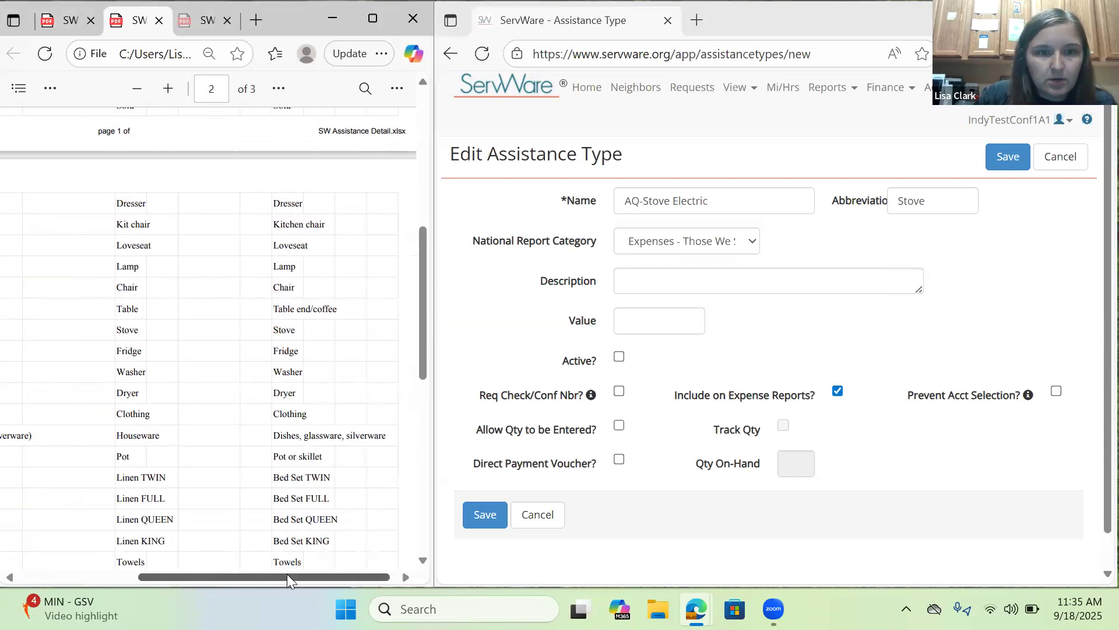
{"action": "left_click", "coordinate": [742, 283]}
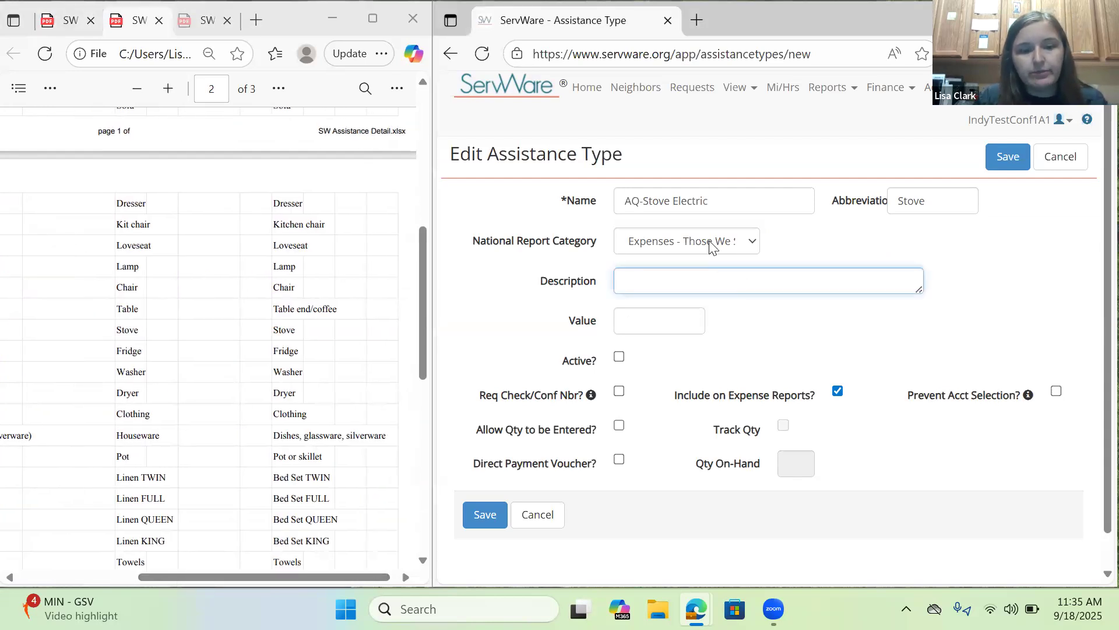
{"action": "type", "text": "Stove"}
{"action": "key", "text": "Tab"}
Set the assistance type's value to 0.00, following the value instruction in the setup PDF.
{"action": "left_click_drag", "start_coordinate": [328, 577], "coordinate": [178, 578]}
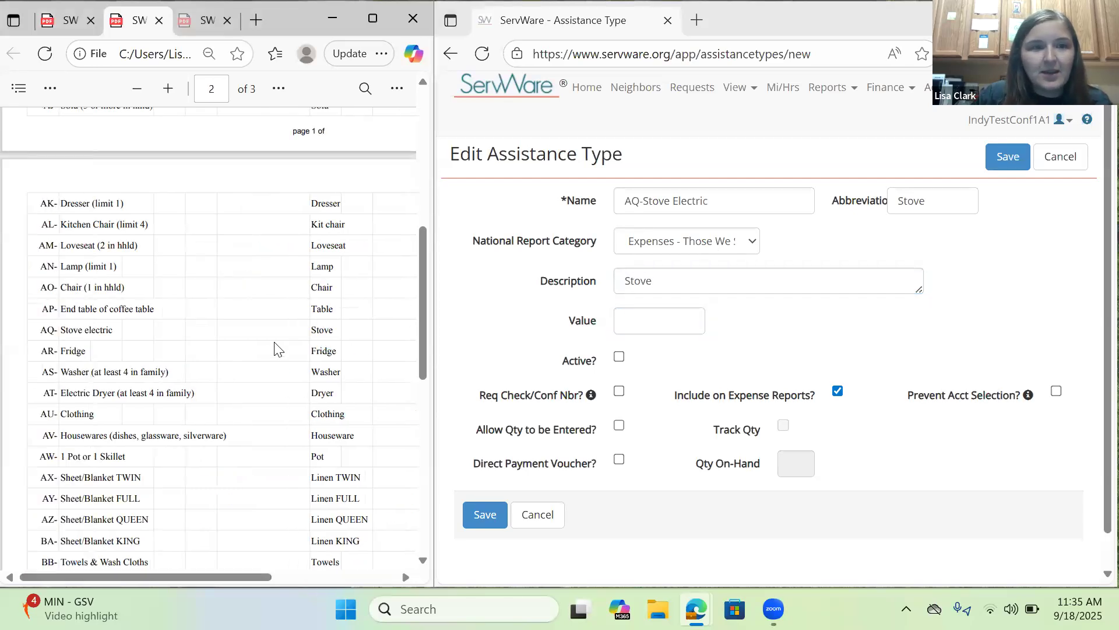
{"action": "scroll", "coordinate": [277, 349], "scroll_direction": "up", "scroll_amount": 2}
{"action": "scroll", "coordinate": [277, 348], "scroll_direction": "up", "scroll_amount": 5}
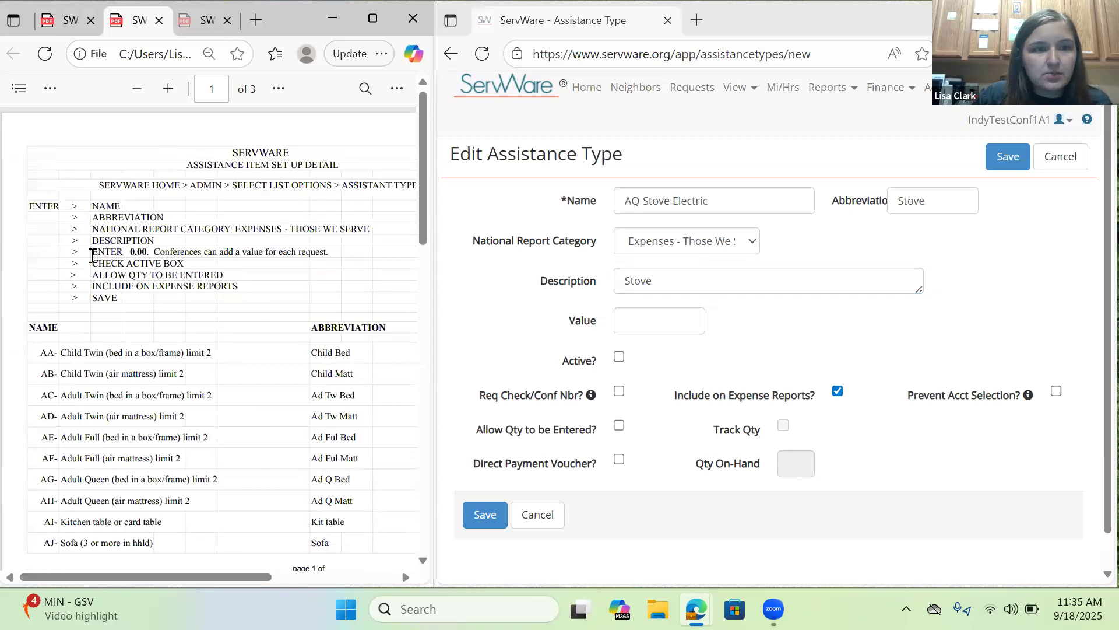
{"action": "left_click_drag", "start_coordinate": [92, 255], "coordinate": [379, 260]}
{"action": "left_click", "coordinate": [630, 319]}
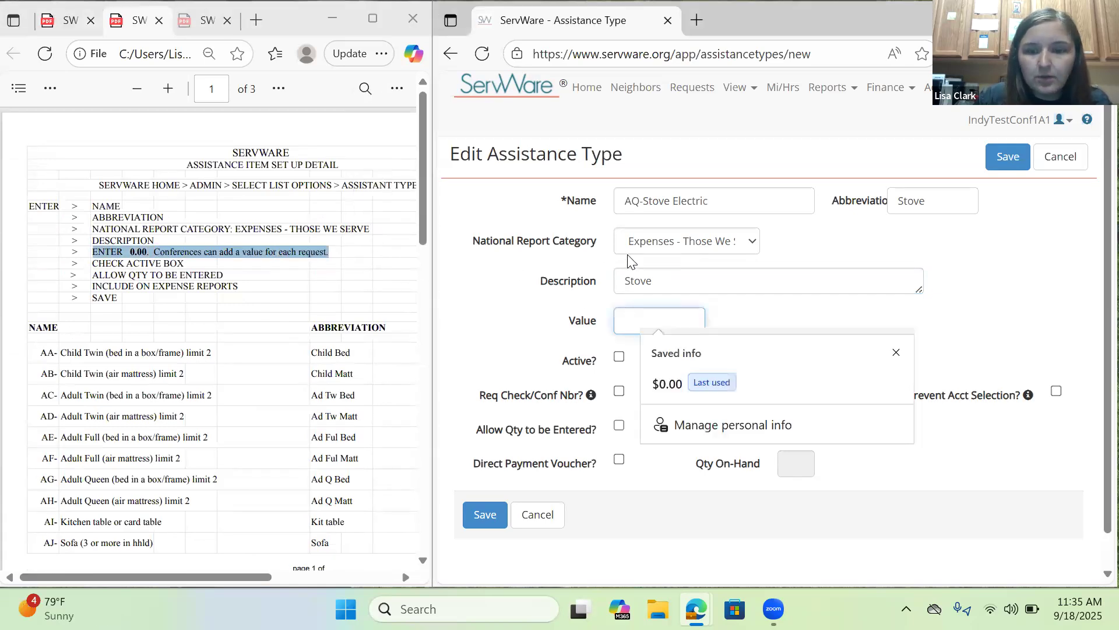
{"action": "type", "text": "0.00"}
{"action": "left_click", "coordinate": [534, 302]}
Mark the assistance type as active and allow a quantity to be entered, as the setup PDF instructs.
{"action": "scroll", "coordinate": [969, 271], "scroll_direction": "down", "scroll_amount": 1}
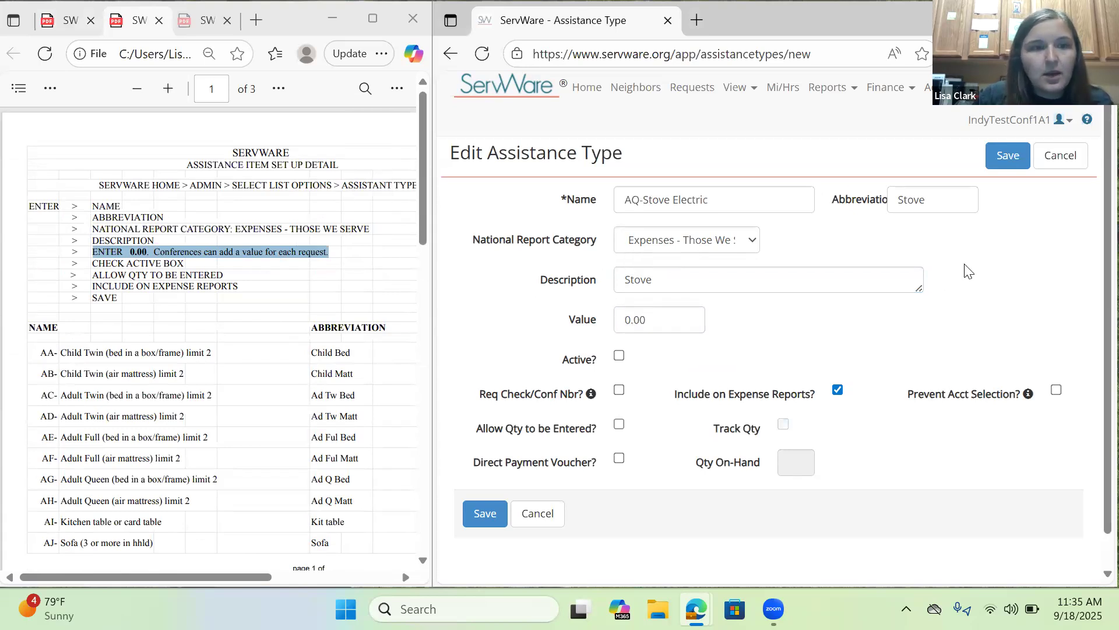
{"action": "left_click", "coordinate": [146, 265]}
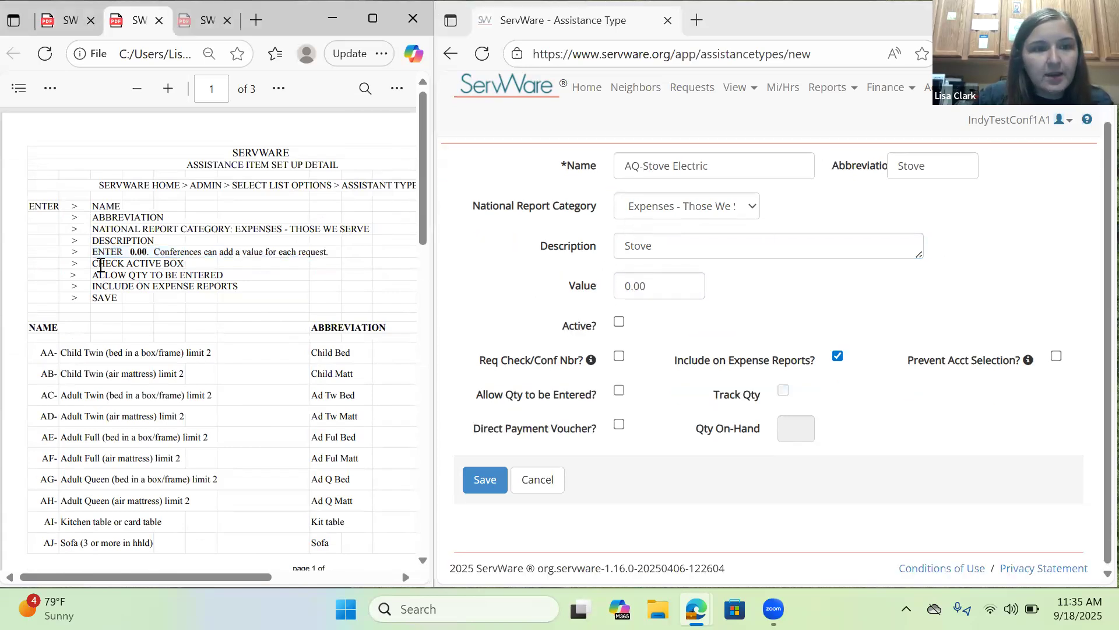
{"action": "triple_click", "coordinate": [133, 265]}
{"action": "left_click", "coordinate": [619, 321]}
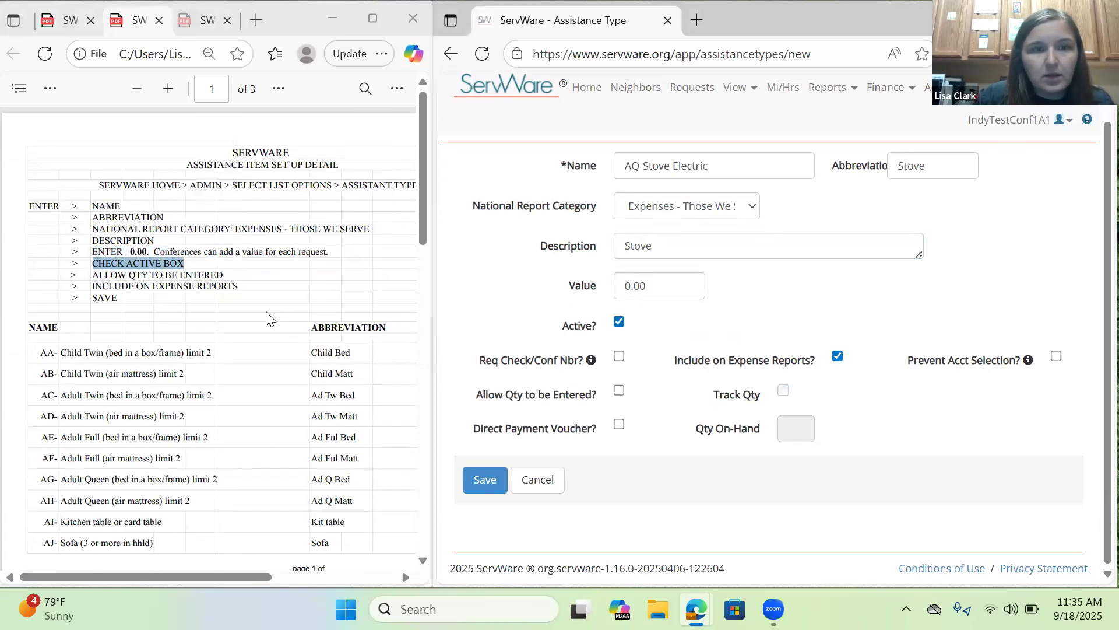
{"action": "left_click", "coordinate": [619, 392]}
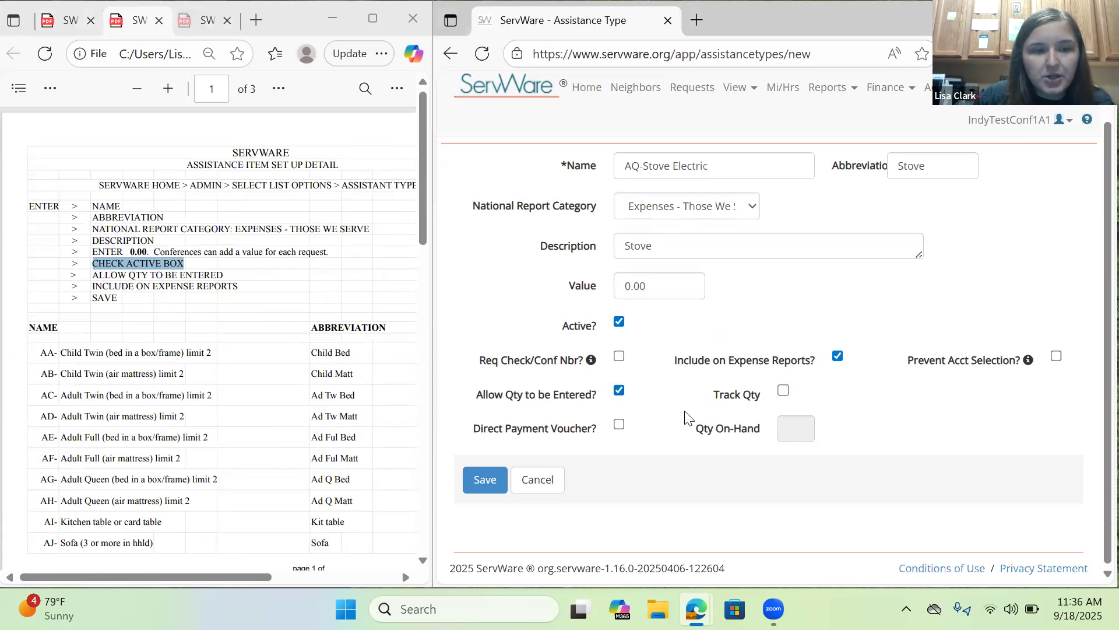
Check the setup PDF's instruction on including the item on expense reports, and save the AQ-Stove Electric assistance type.
{"action": "left_click", "coordinate": [110, 290]}
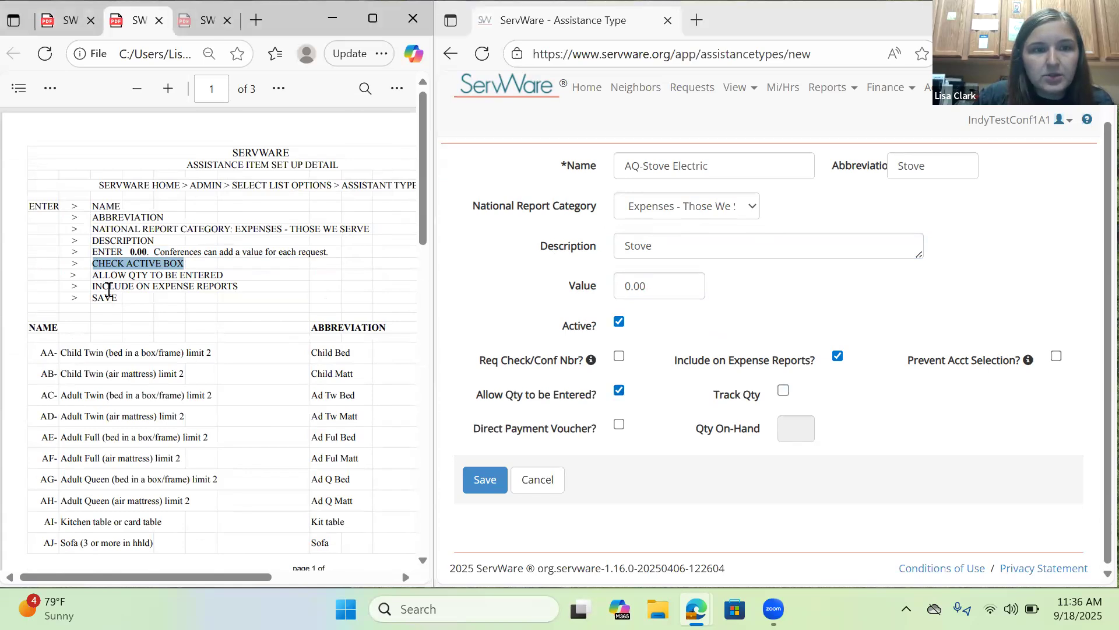
{"action": "left_click_drag", "start_coordinate": [93, 287], "coordinate": [238, 288]}
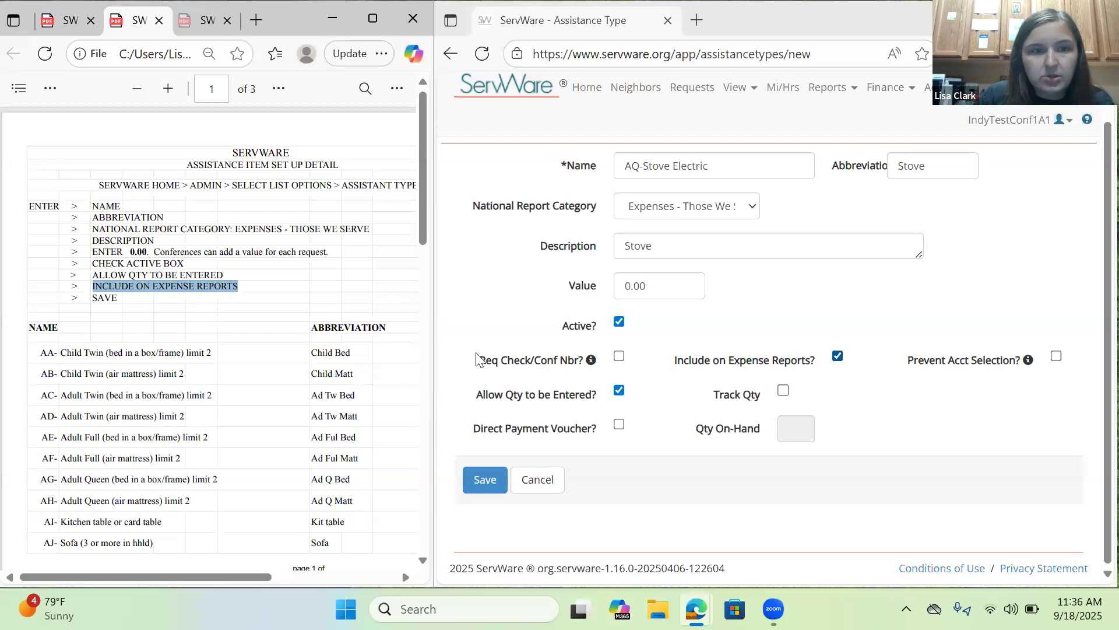
{"action": "left_click", "coordinate": [169, 324]}
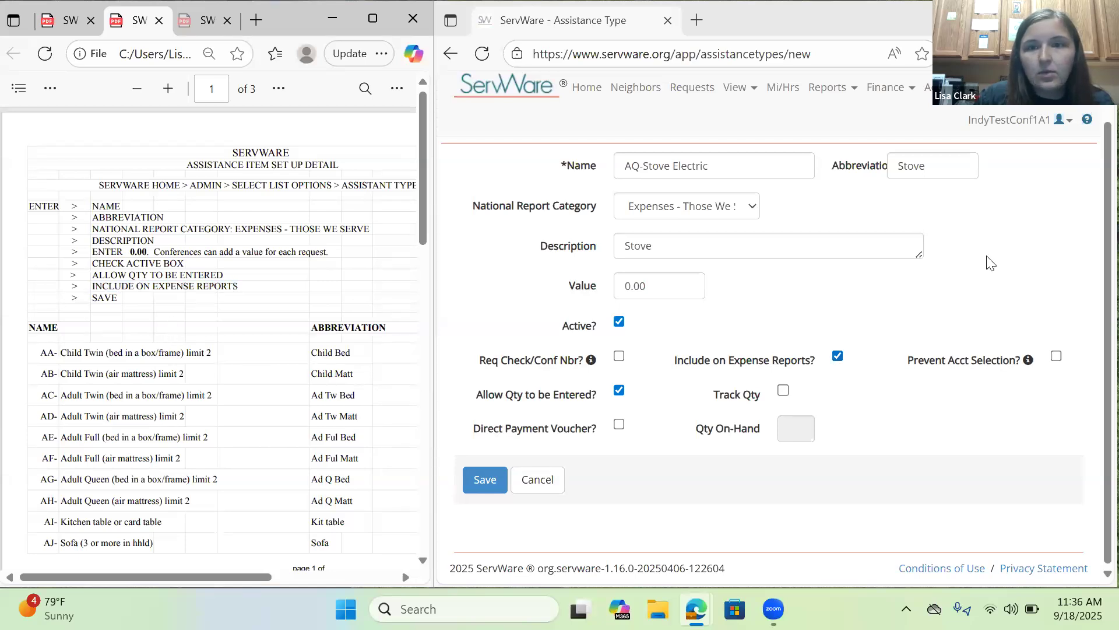
{"action": "left_click", "coordinate": [481, 484]}
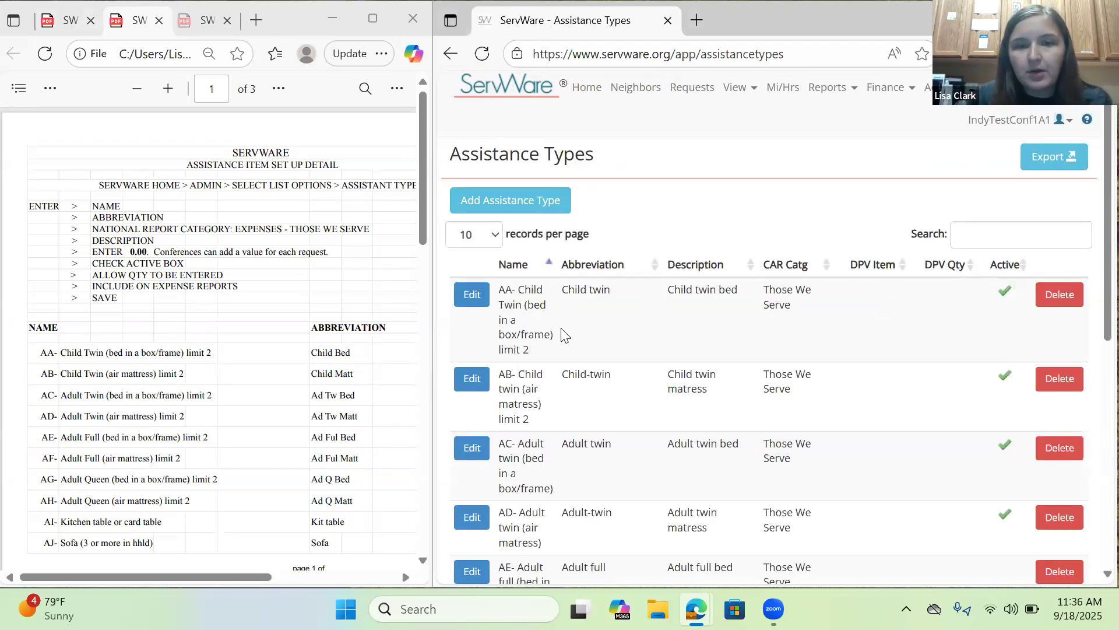
Find the AQ-Stove Electric entry on the second page of the assistance types list.
{"action": "scroll", "coordinate": [557, 312], "scroll_direction": "down", "scroll_amount": 7}
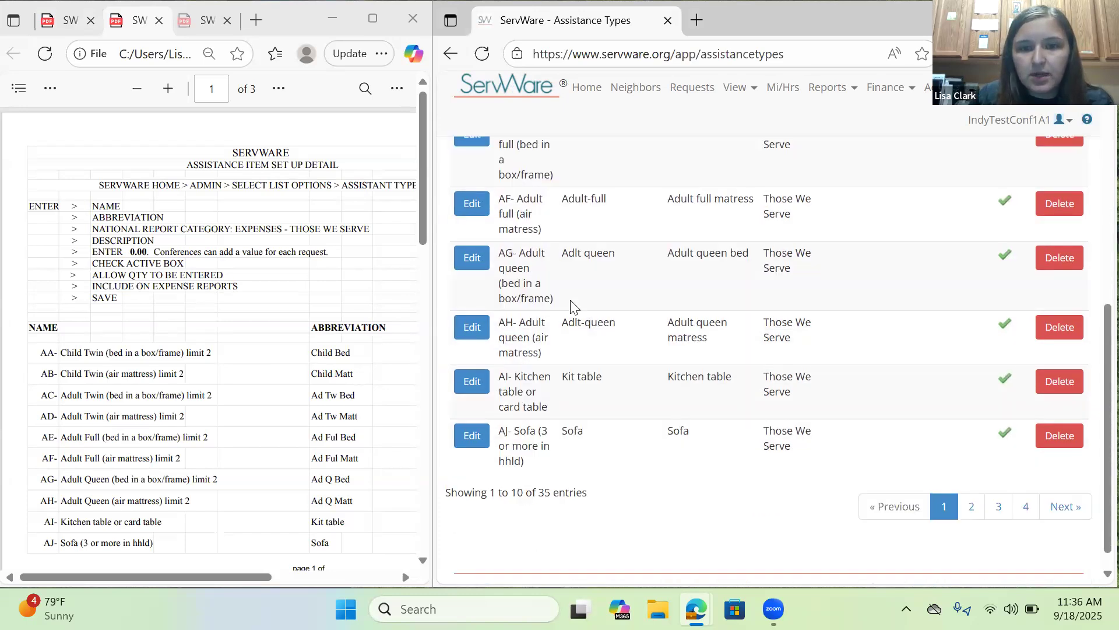
{"action": "left_click", "coordinate": [971, 506]}
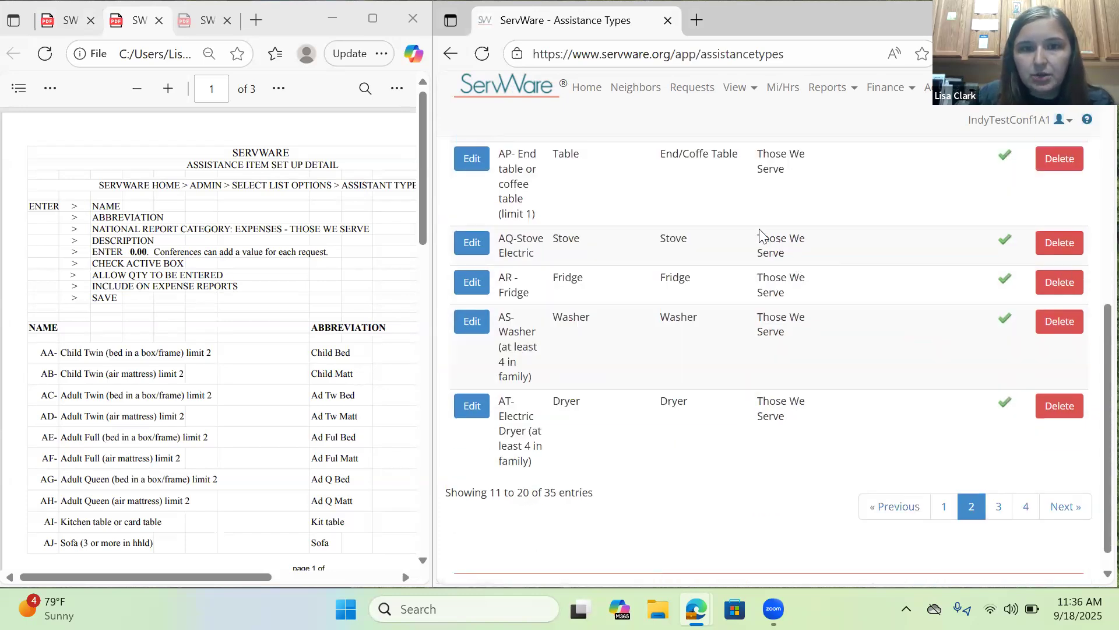
{"action": "scroll", "coordinate": [542, 324], "scroll_direction": "up", "scroll_amount": 1}
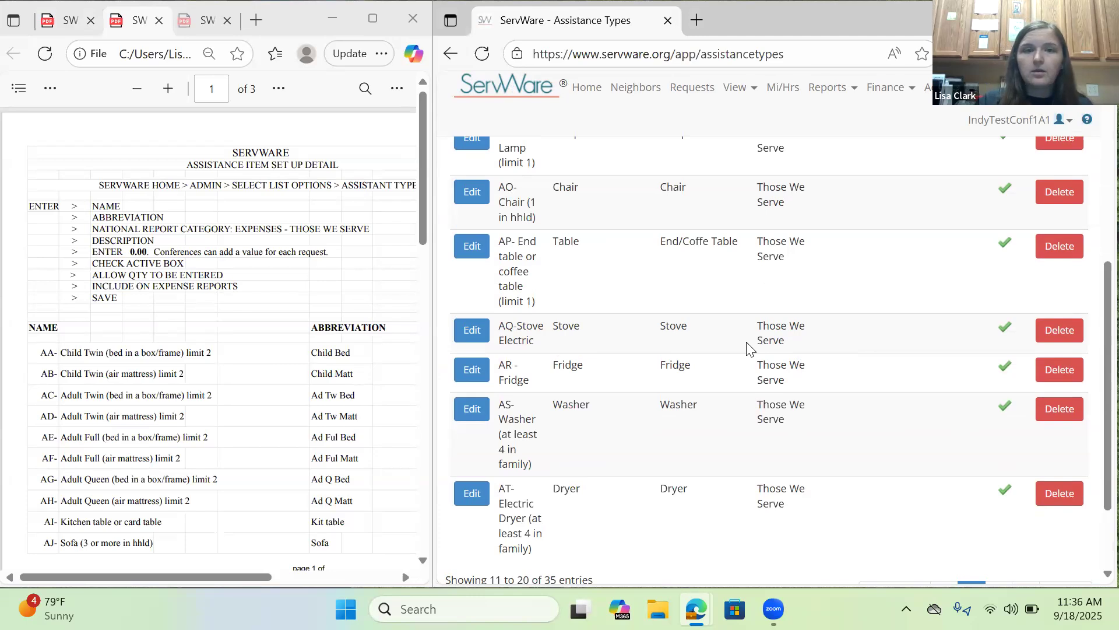
Start another new assistance type and name it "BC-Medical Equipment", following the item list in the setup PDF.
{"action": "scroll", "coordinate": [700, 408], "scroll_direction": "up", "scroll_amount": 6}
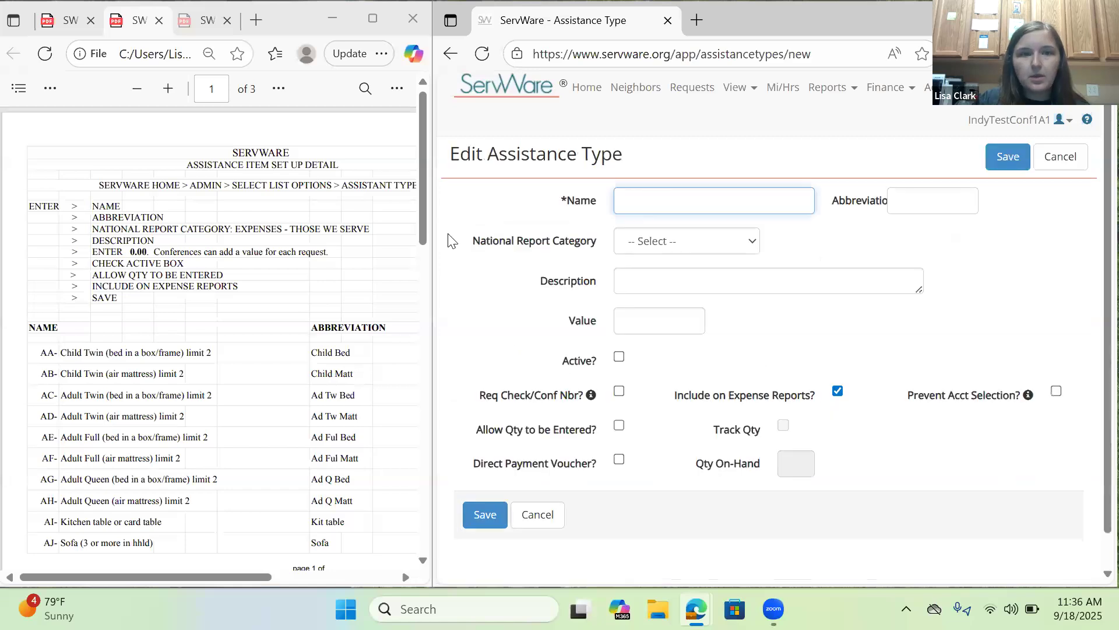
{"action": "scroll", "coordinate": [318, 276], "scroll_direction": "down", "scroll_amount": 10}
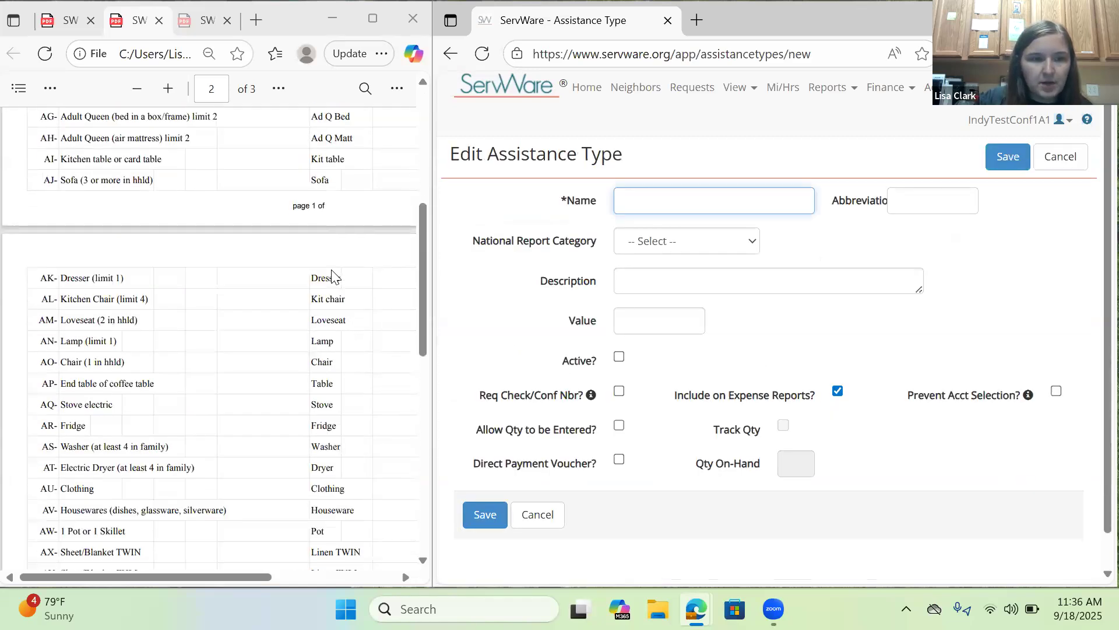
{"action": "scroll", "coordinate": [304, 274], "scroll_direction": "down", "scroll_amount": 3}
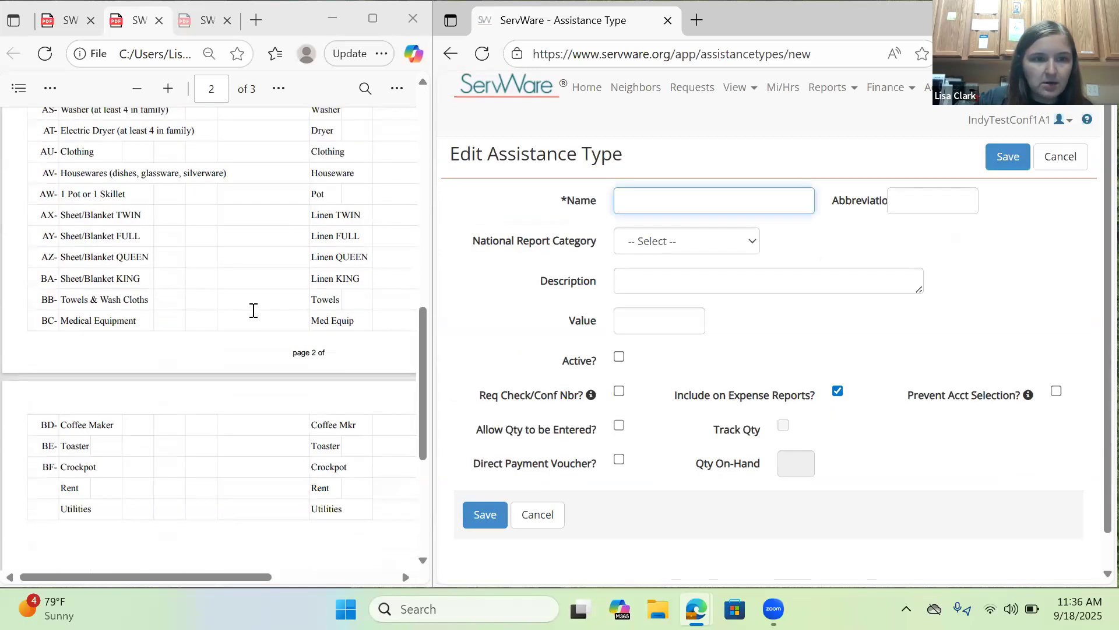
{"action": "left_click_drag", "start_coordinate": [128, 322], "coordinate": [35, 317]}
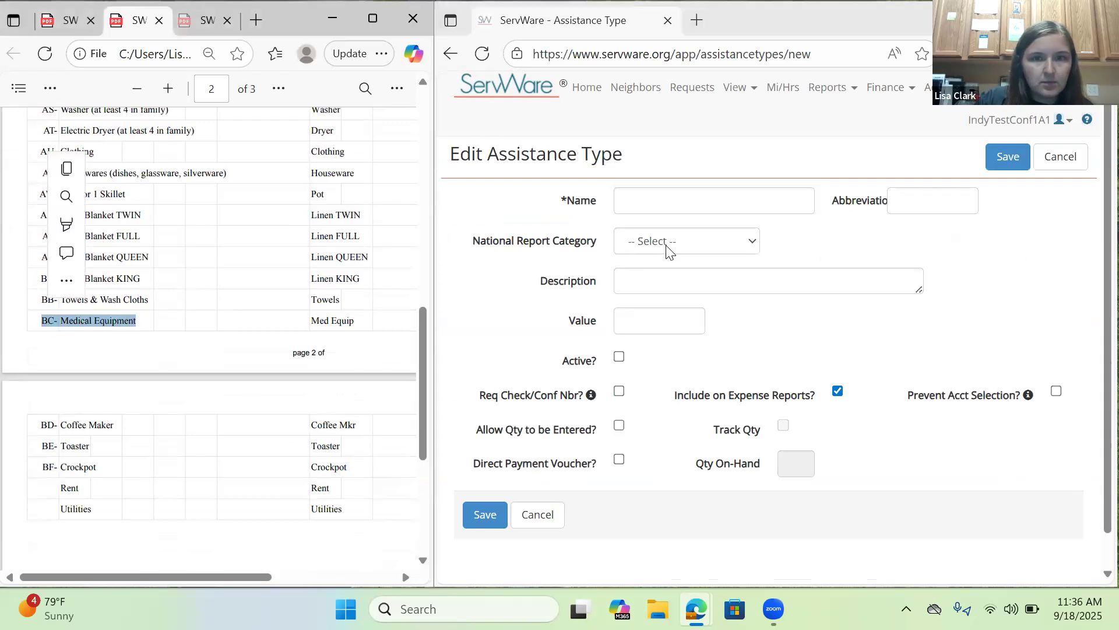
{"action": "left_click", "coordinate": [677, 200]}
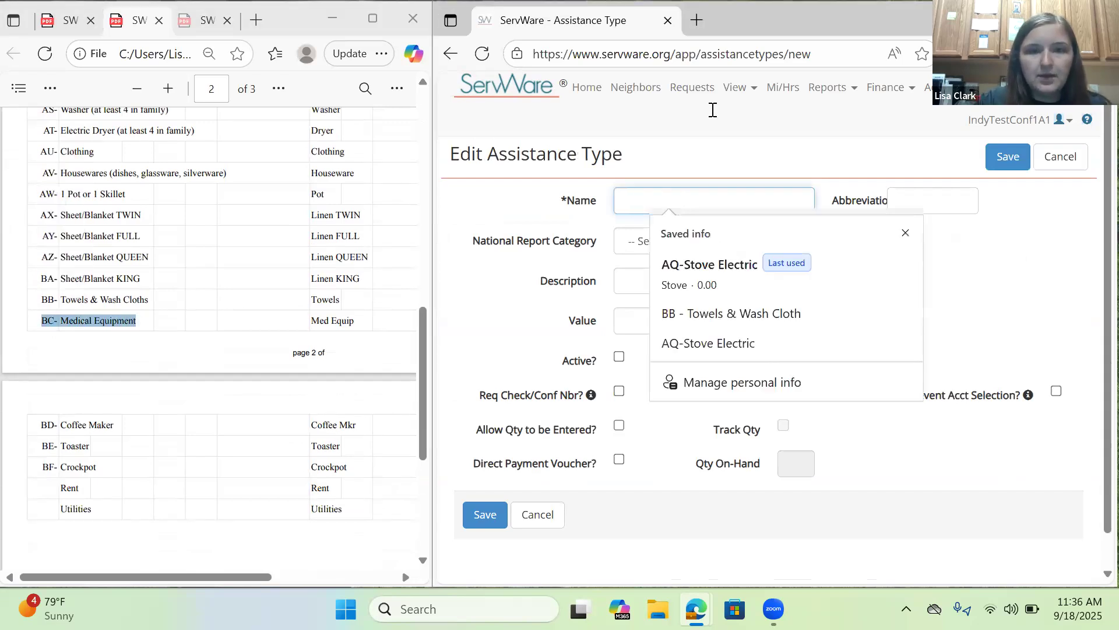
{"action": "type", "text": "BC-Medical Equipment"}
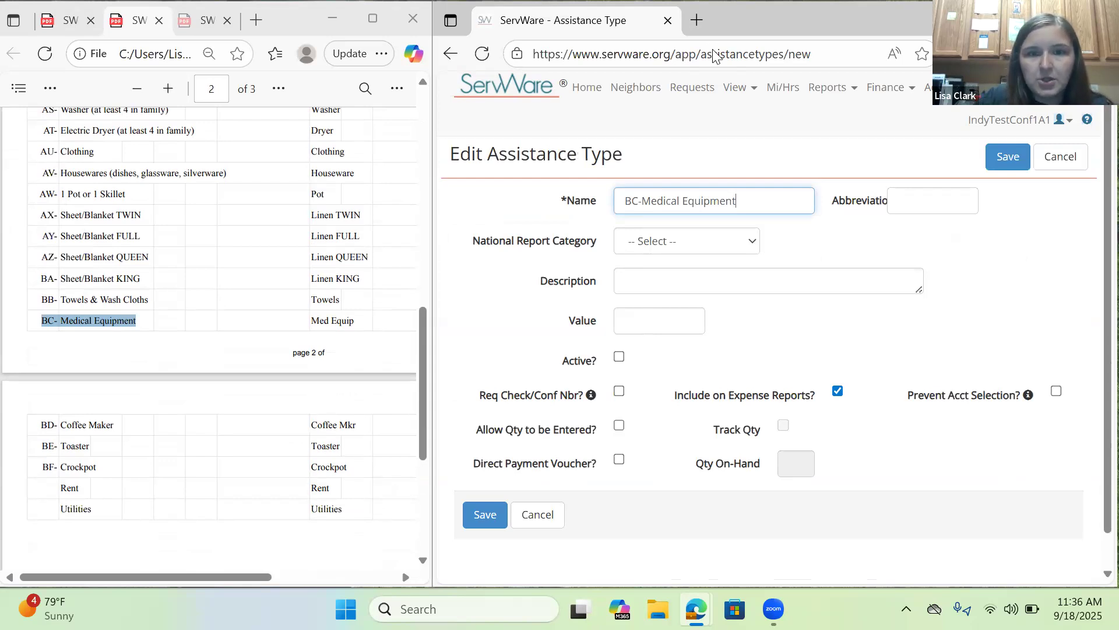
Enter "Med Equip" as the abbreviation of the BC-Medical Equipment assistance type.
{"action": "key", "text": "Tab"}
{"action": "type", "text": "Med E"}
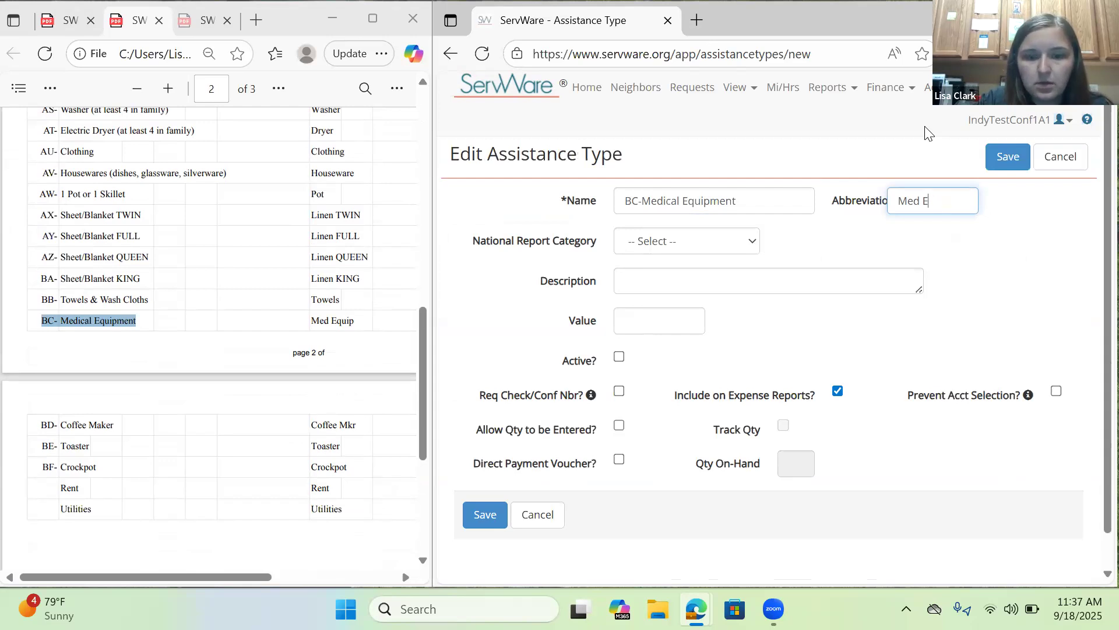
{"action": "type", "text": "uqip"}
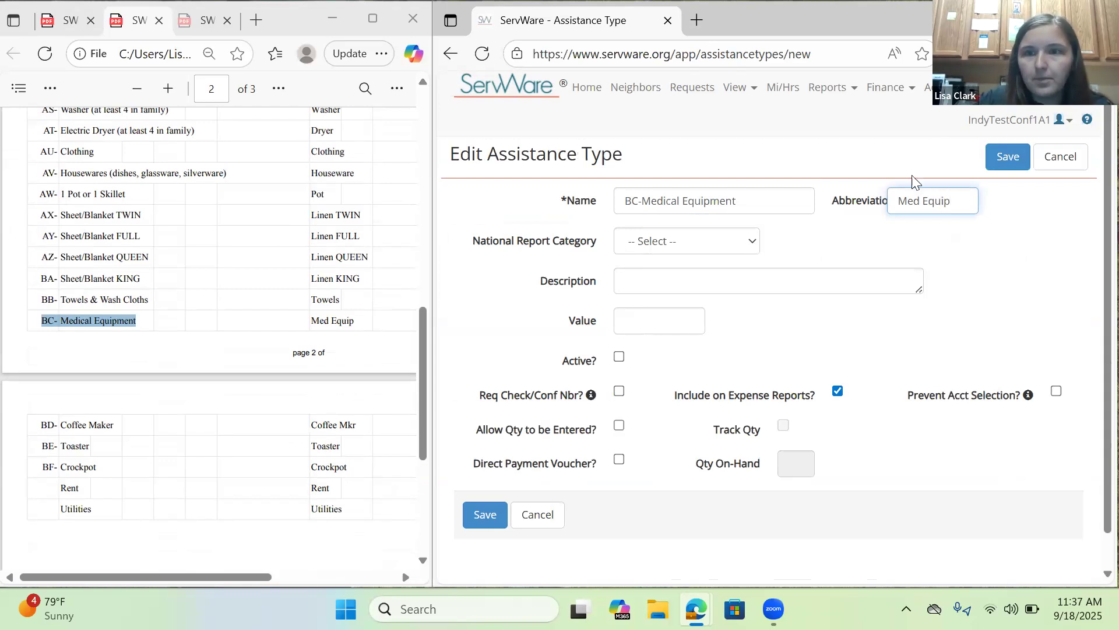
{"action": "left_click", "coordinate": [883, 232]}
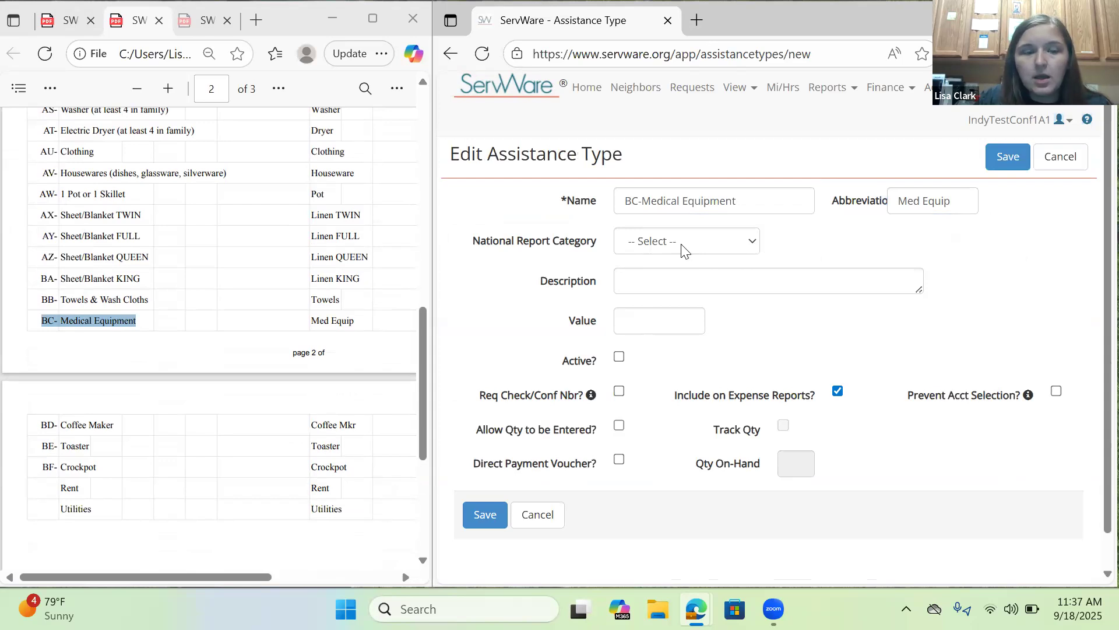
Check the setup PDF's instructions and set the medical equipment item's national report category to "Expenses - Those We Serve".
{"action": "scroll", "coordinate": [311, 260], "scroll_direction": "up", "scroll_amount": 6}
{"action": "scroll", "coordinate": [312, 260], "scroll_direction": "up", "scroll_amount": 5}
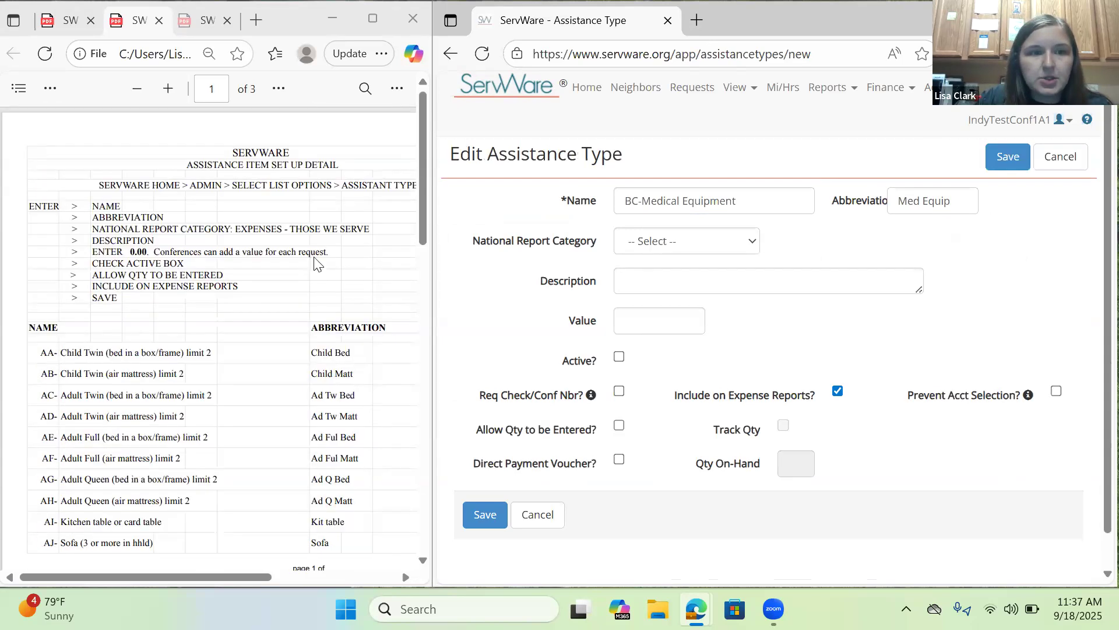
{"action": "left_click", "coordinate": [222, 252]}
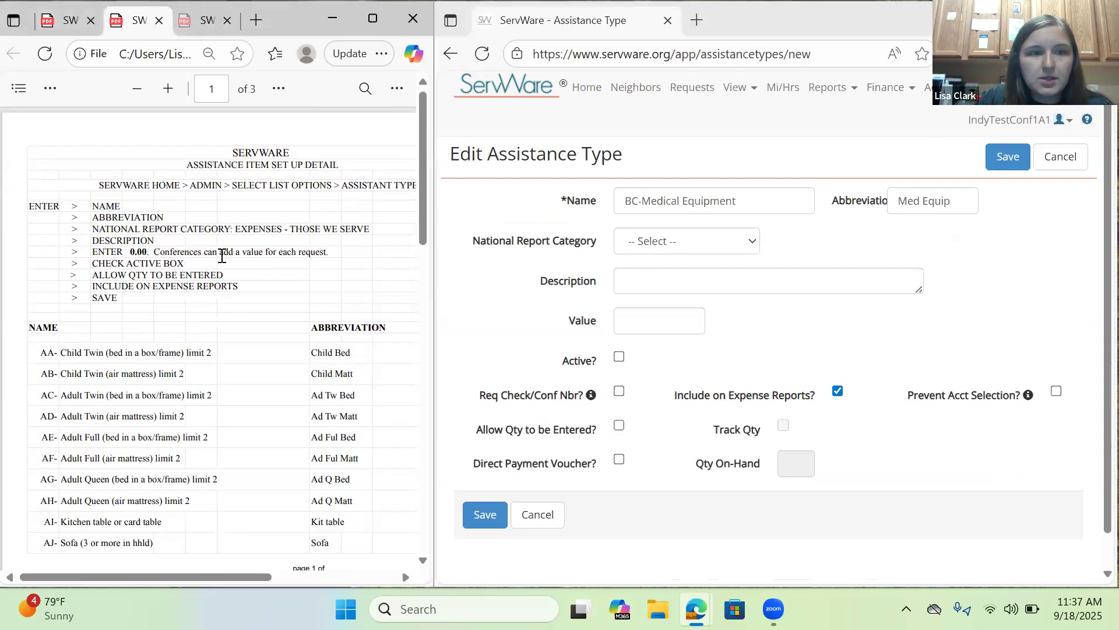
{"action": "left_click", "coordinate": [671, 248]}
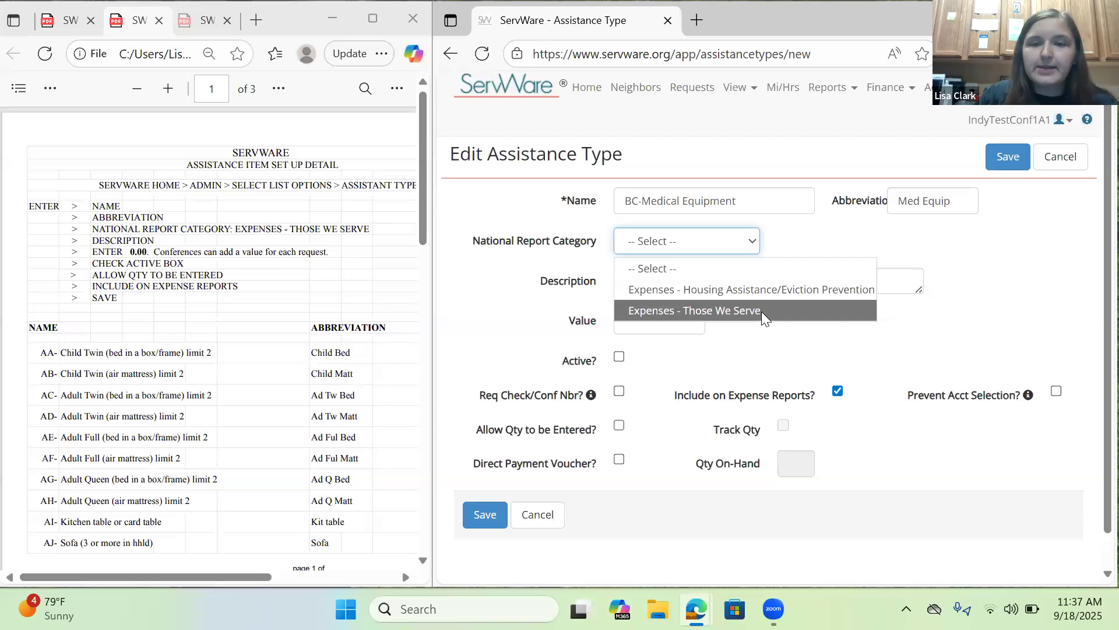
{"action": "left_click", "coordinate": [762, 311]}
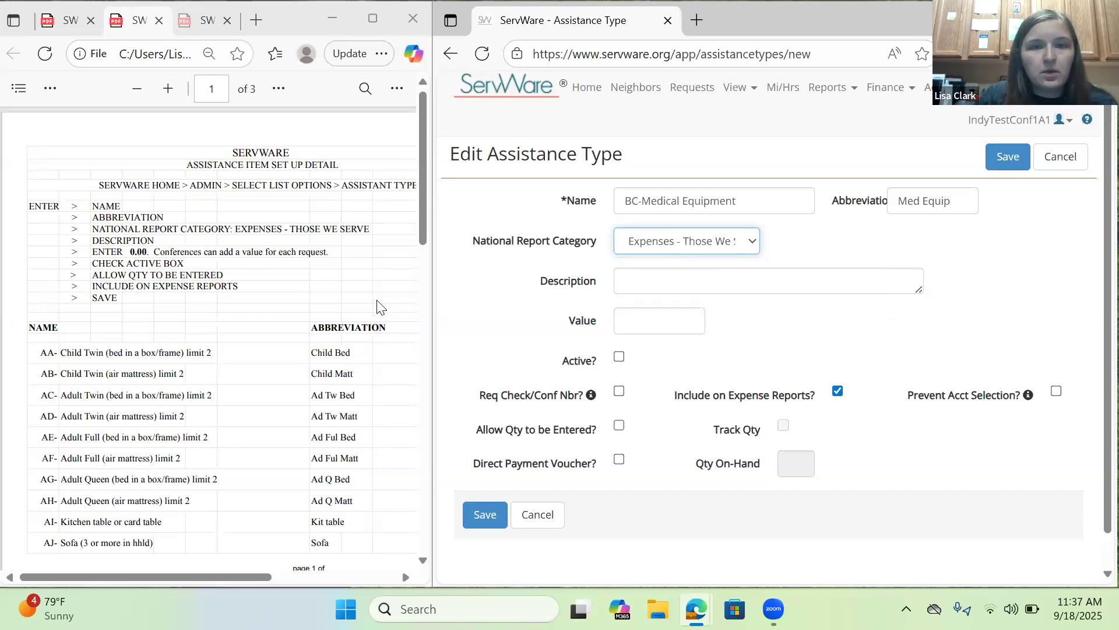
Look up the BC item's description in the setup PDF and enter "Med Equip" as the assistance type's description.
{"action": "scroll", "coordinate": [311, 300], "scroll_direction": "down", "scroll_amount": 9}
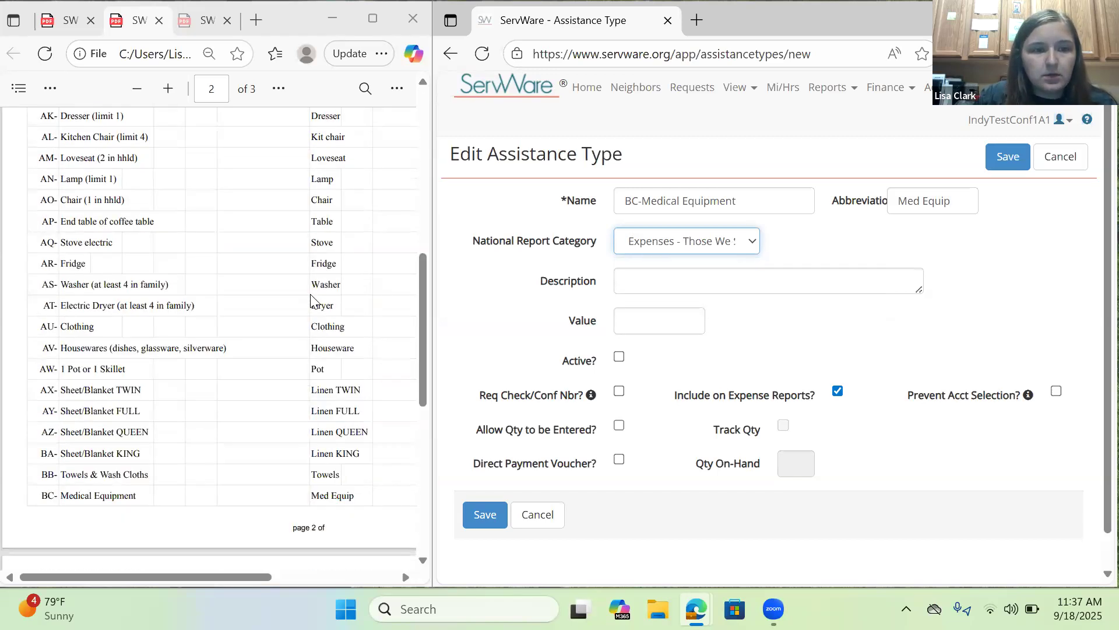
{"action": "scroll", "coordinate": [311, 300], "scroll_direction": "down", "scroll_amount": 3}
{"action": "left_click_drag", "start_coordinate": [231, 578], "coordinate": [265, 578]}
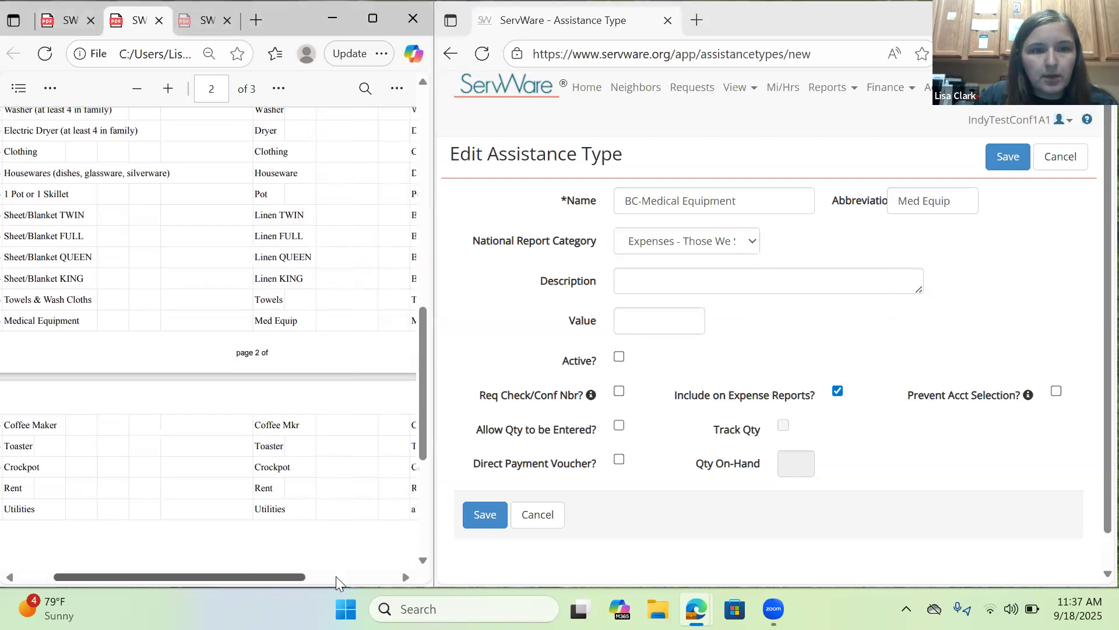
{"action": "left_click_drag", "start_coordinate": [336, 576], "coordinate": [373, 577]}
{"action": "left_click", "coordinate": [808, 278]}
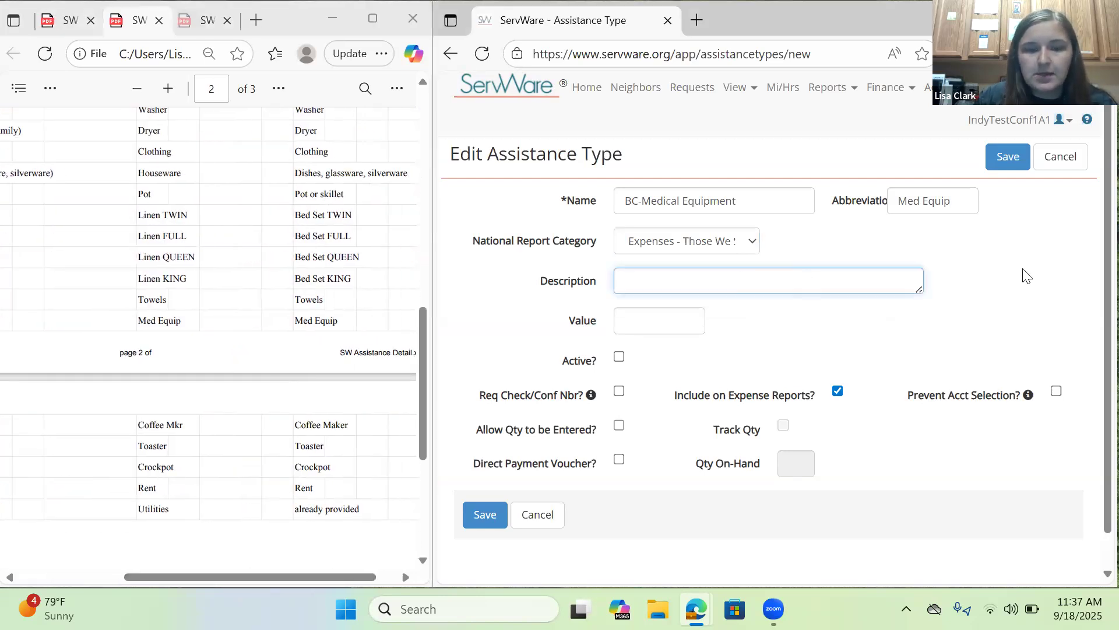
{"action": "type", "text": "Med Equ"}
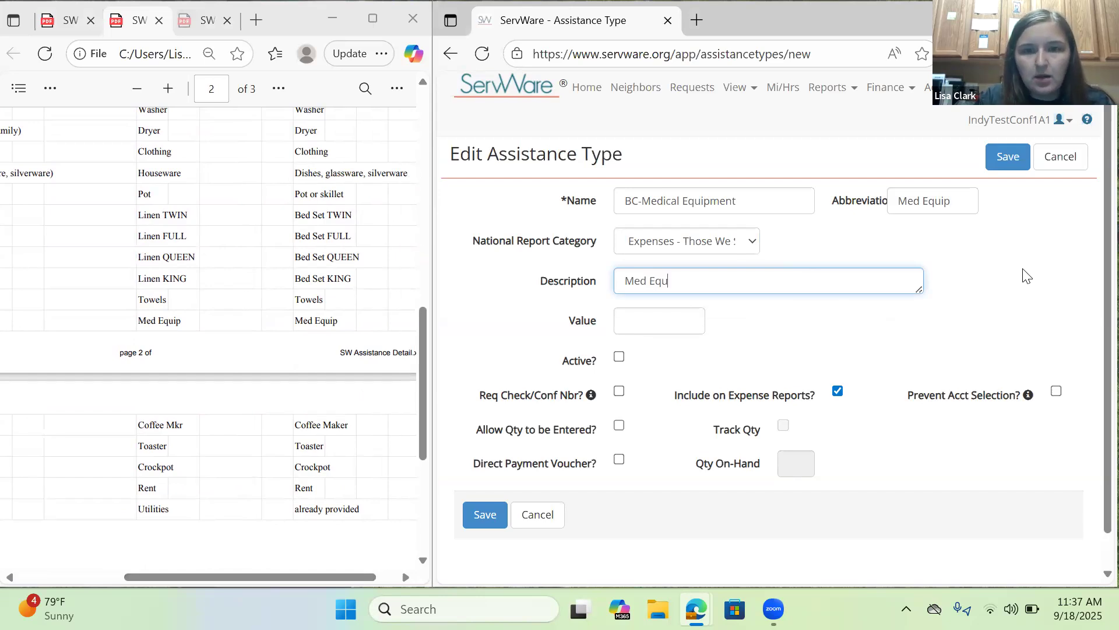
{"action": "type", "text": "ip"}
{"action": "left_click", "coordinate": [858, 322]}
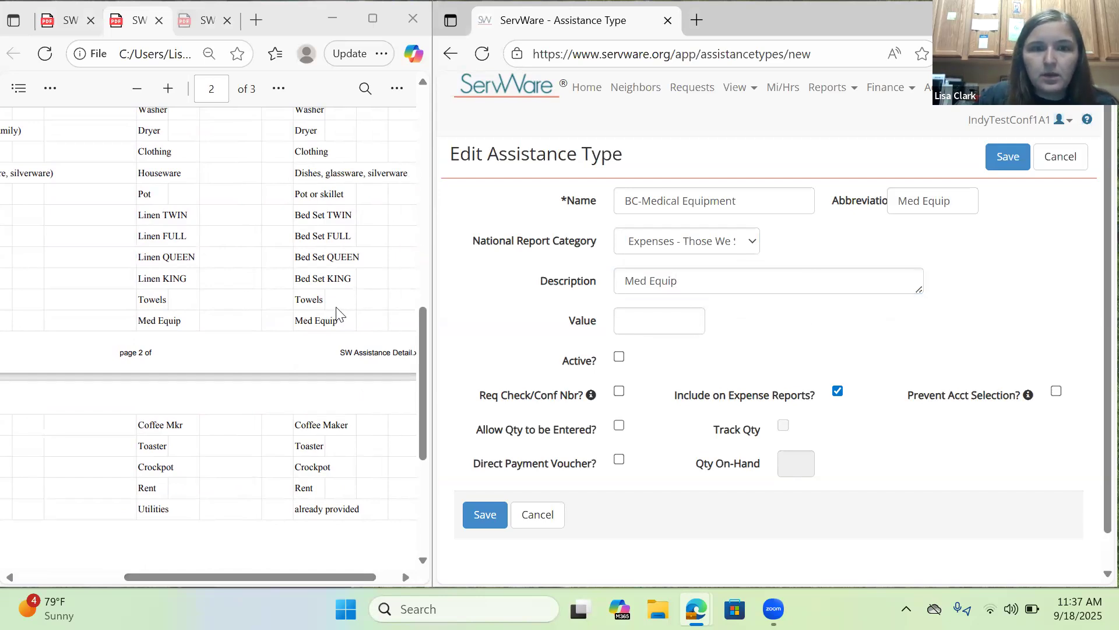
Return to the setup PDF's instructions and set the BC-Medical Equipment assistance type's value to 0.00.
{"action": "scroll", "coordinate": [326, 297], "scroll_direction": "up", "scroll_amount": 3}
{"action": "scroll", "coordinate": [307, 278], "scroll_direction": "up", "scroll_amount": 10}
{"action": "left_click_drag", "start_coordinate": [283, 579], "coordinate": [179, 577]}
{"action": "left_click", "coordinate": [659, 320]}
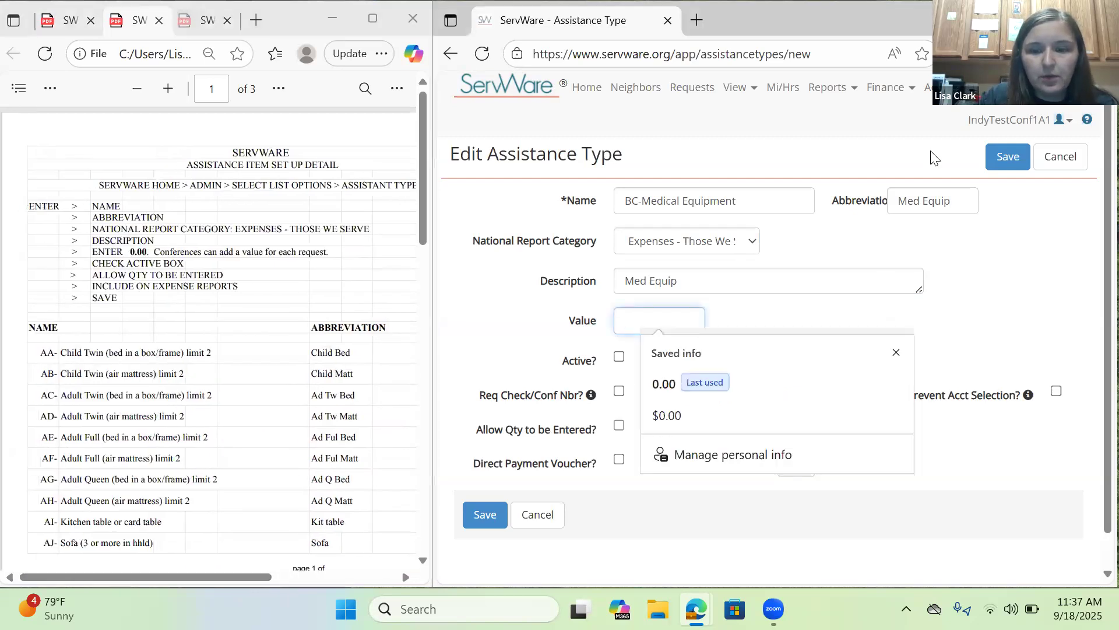
{"action": "type", "text": "0.00"}
{"action": "left_click", "coordinate": [521, 303]}
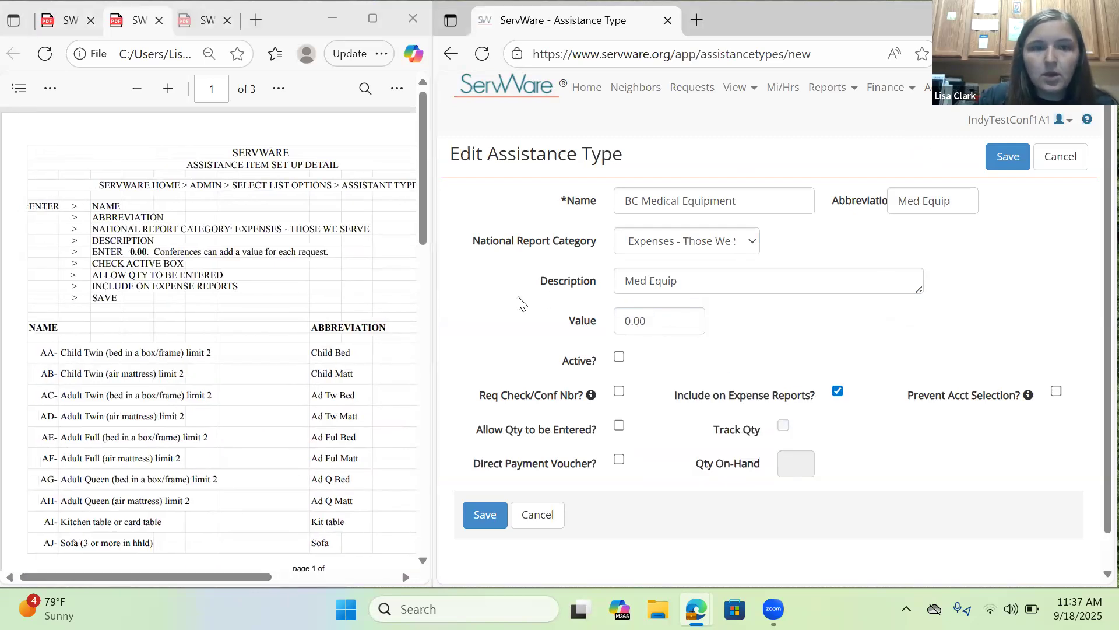
Mark the medical equipment assistance type as active, allow a quantity to be entered for it, and save it.
{"action": "left_click", "coordinate": [619, 358]}
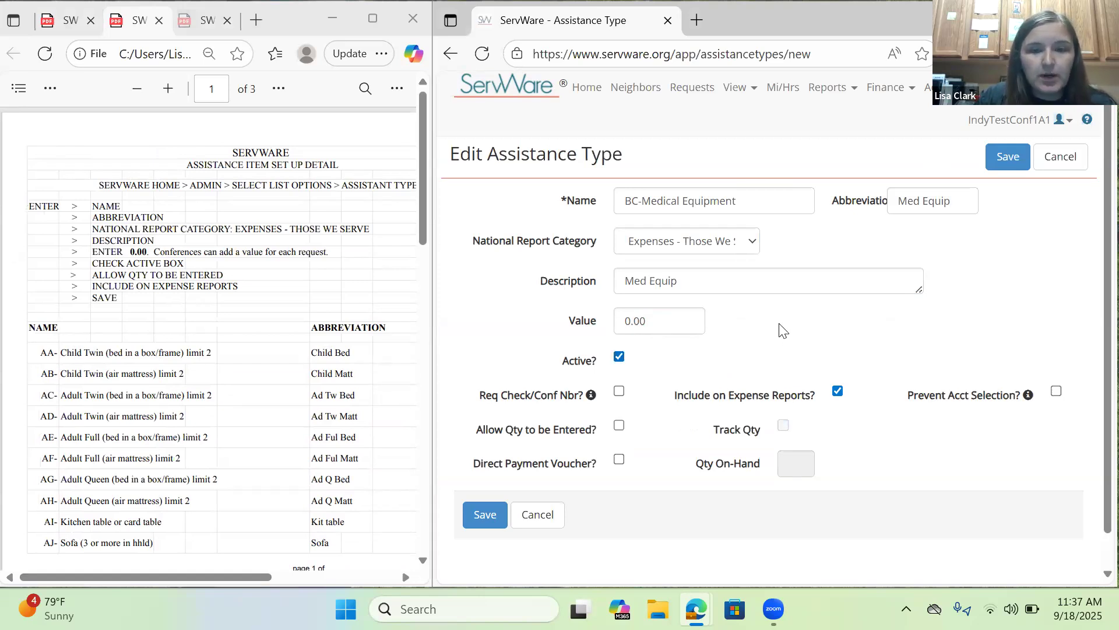
{"action": "left_click", "coordinate": [620, 427]}
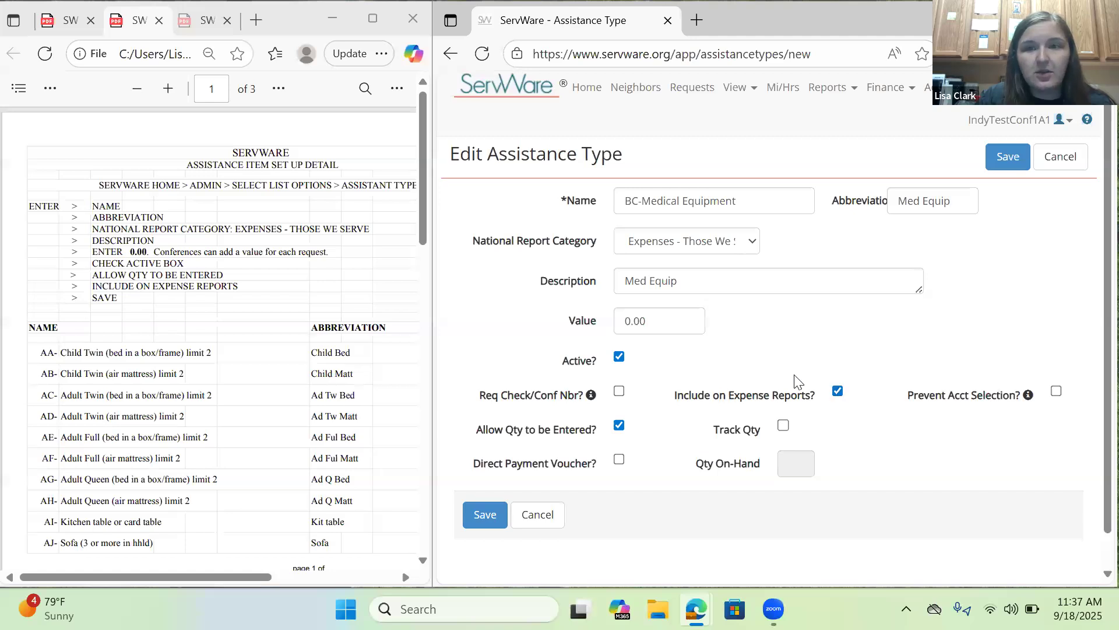
{"action": "left_click", "coordinate": [485, 514]}
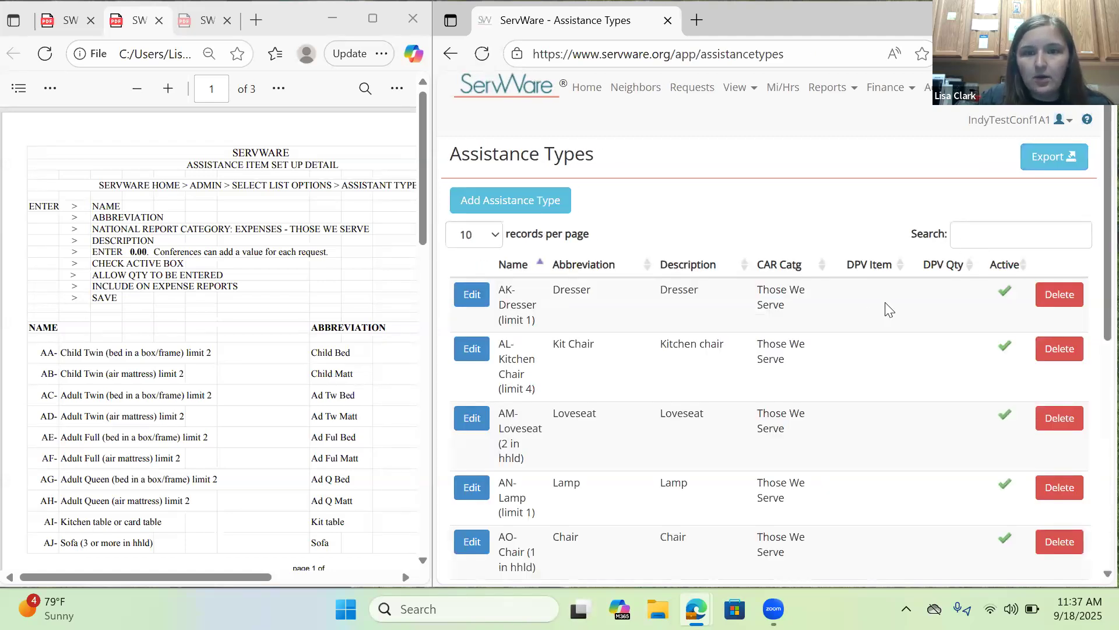
Check the third page of the assistance types list for the BC-Medical Equipment entry.
{"action": "scroll", "coordinate": [886, 307], "scroll_direction": "down", "scroll_amount": 6}
{"action": "left_click", "coordinate": [997, 490]}
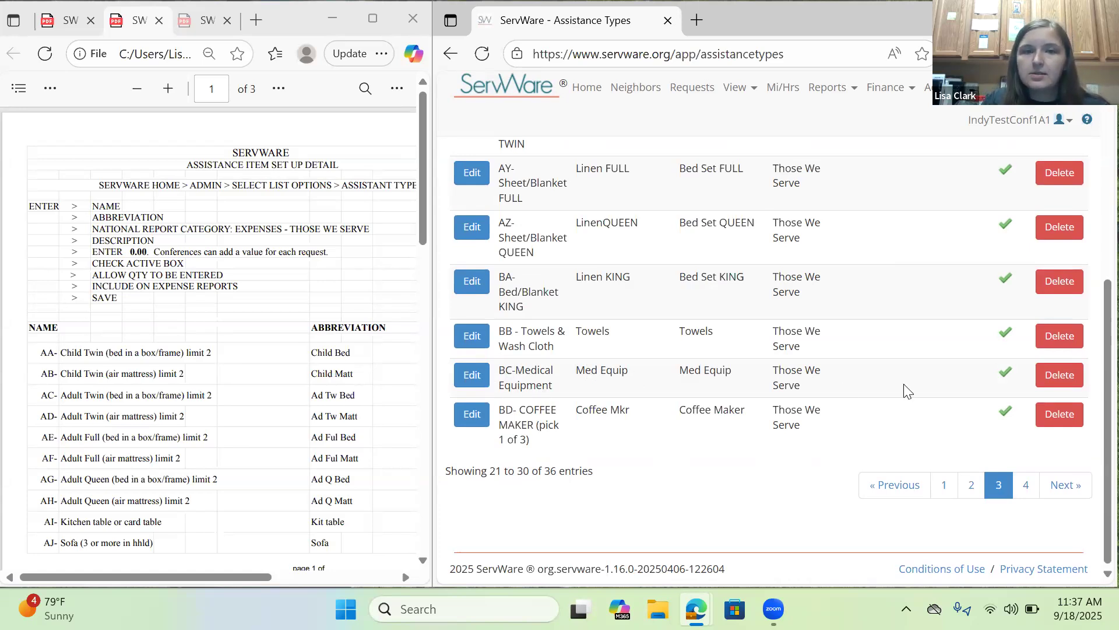
{"action": "scroll", "coordinate": [905, 391], "scroll_direction": "up", "scroll_amount": 5}
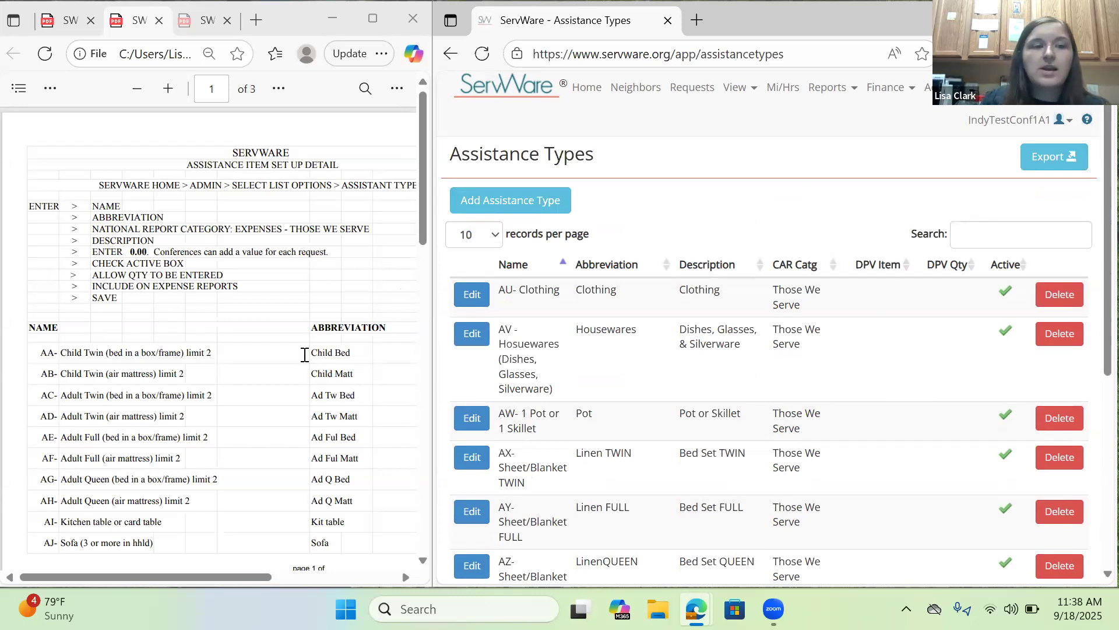
Review the setup PDF's full item list through Rent and Utilities, and return to its setup instructions.
{"action": "scroll", "coordinate": [237, 353], "scroll_direction": "down", "scroll_amount": 1}
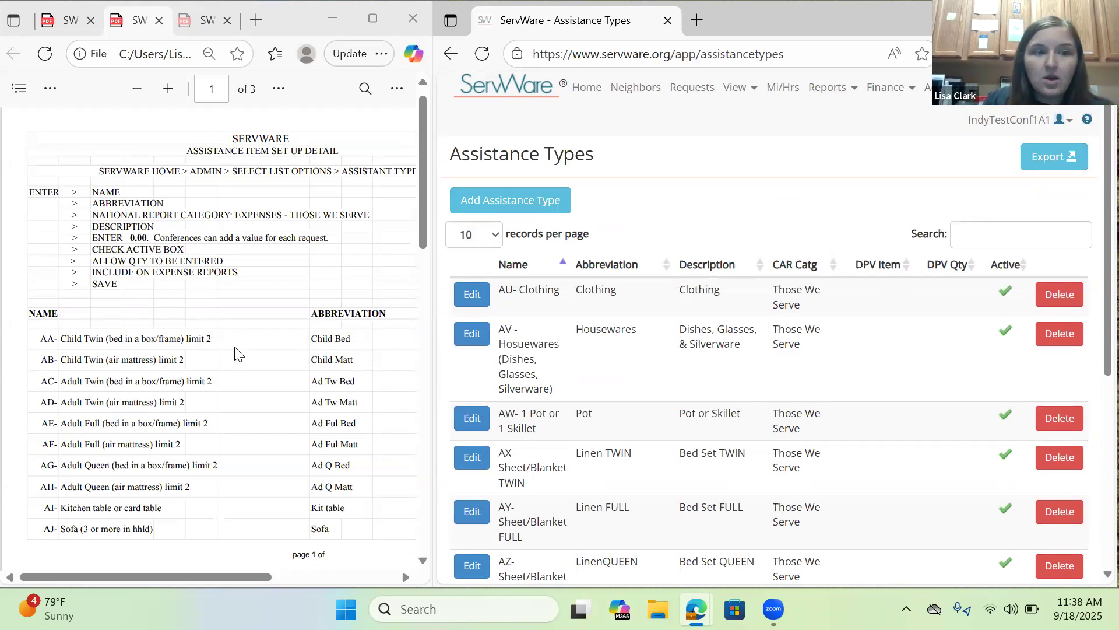
{"action": "scroll", "coordinate": [238, 353], "scroll_direction": "down", "scroll_amount": 10}
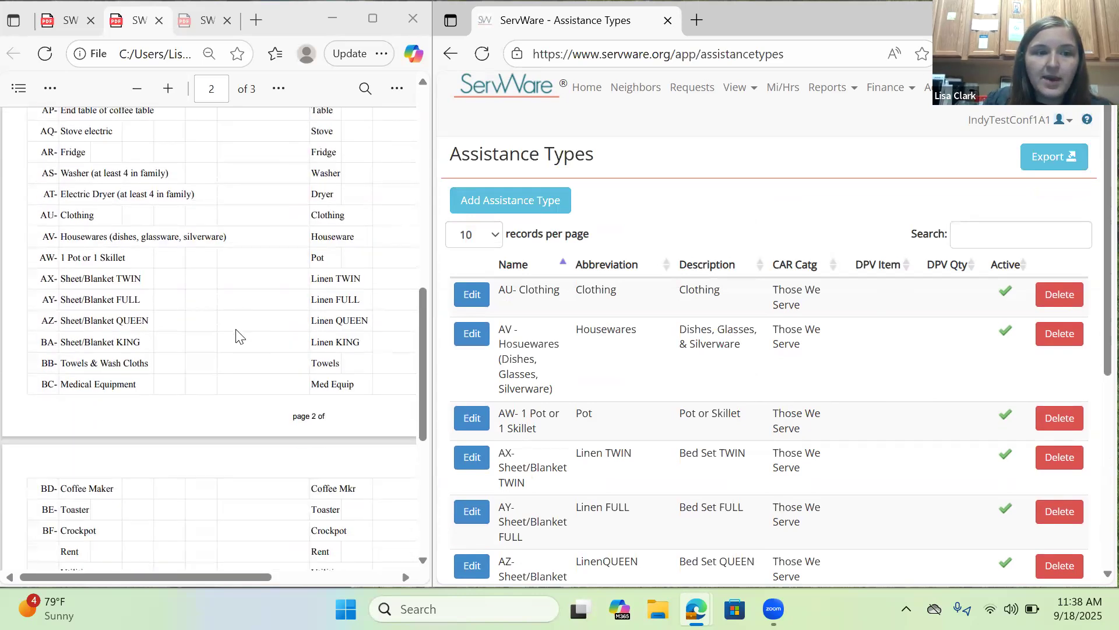
{"action": "scroll", "coordinate": [238, 336], "scroll_direction": "down", "scroll_amount": 4}
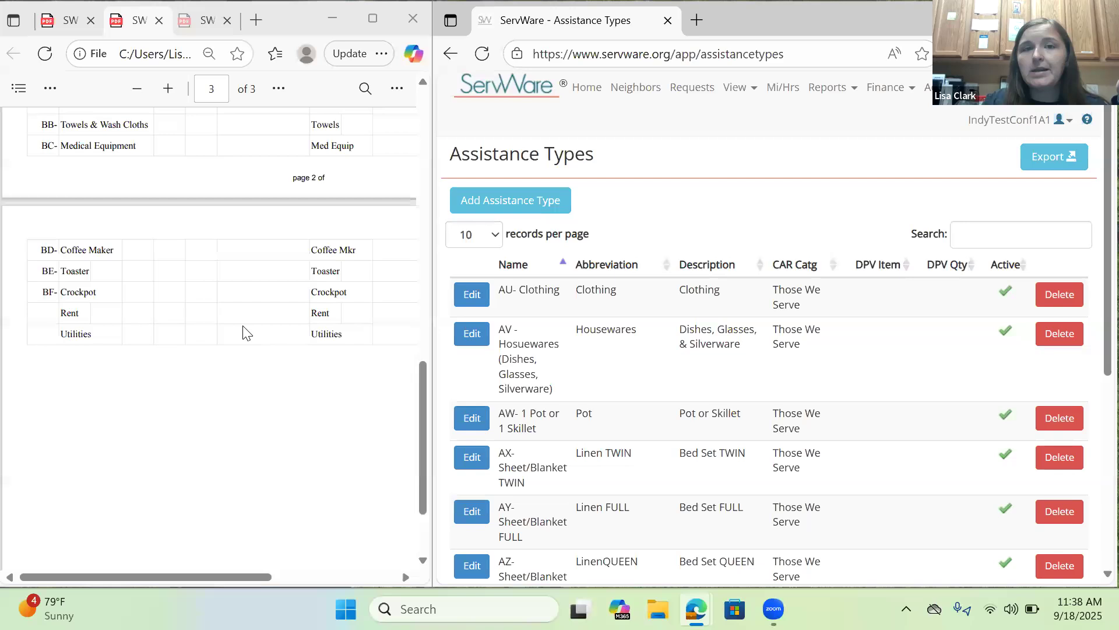
{"action": "scroll", "coordinate": [249, 318], "scroll_direction": "up", "scroll_amount": 4}
{"action": "scroll", "coordinate": [249, 318], "scroll_direction": "up", "scroll_amount": 10}
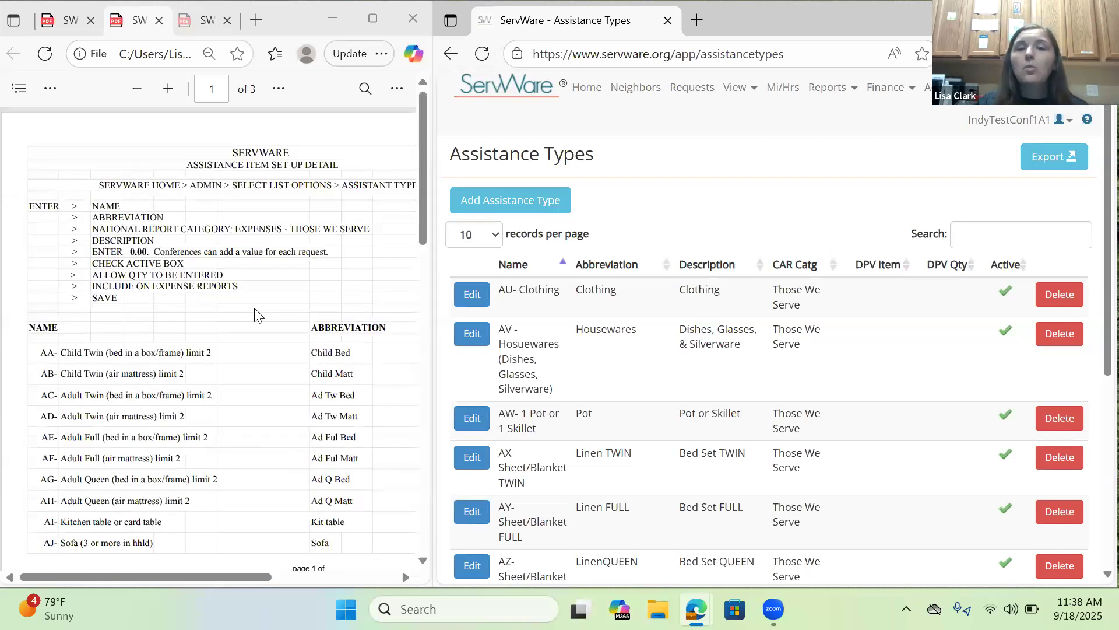